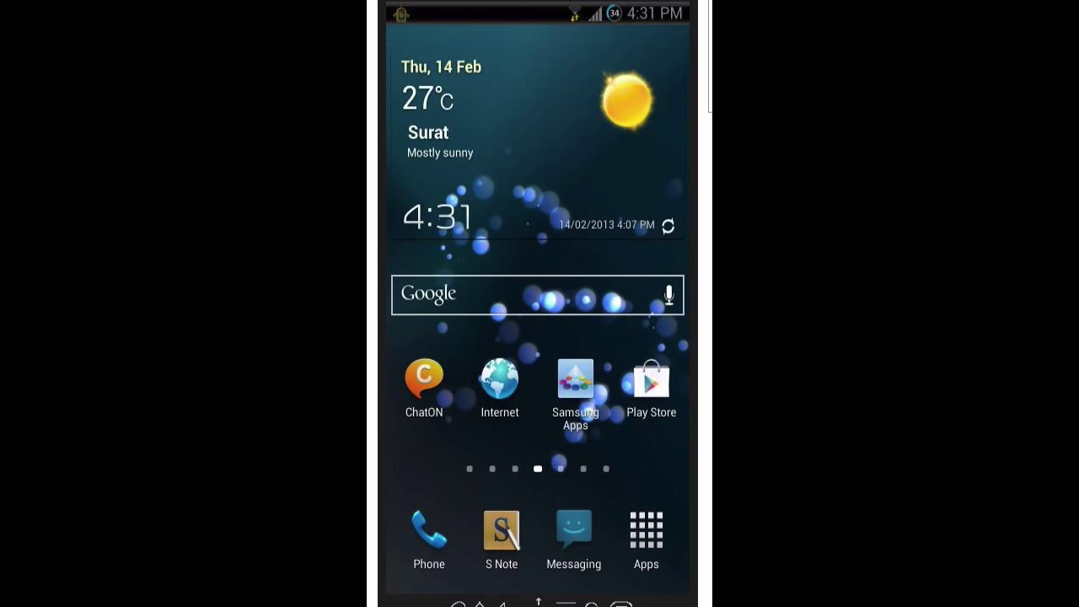
Step: Launch Album Art Grabber from the Apps drawer and scroll down its Albums list
left_click(646, 531)
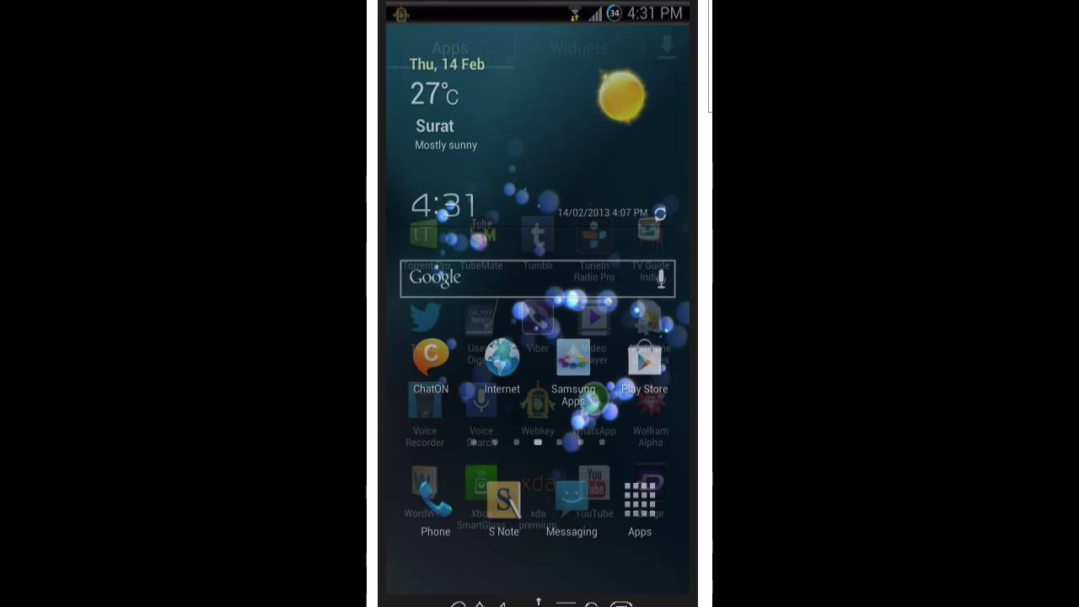
left_click_drag(641, 295, 438, 295)
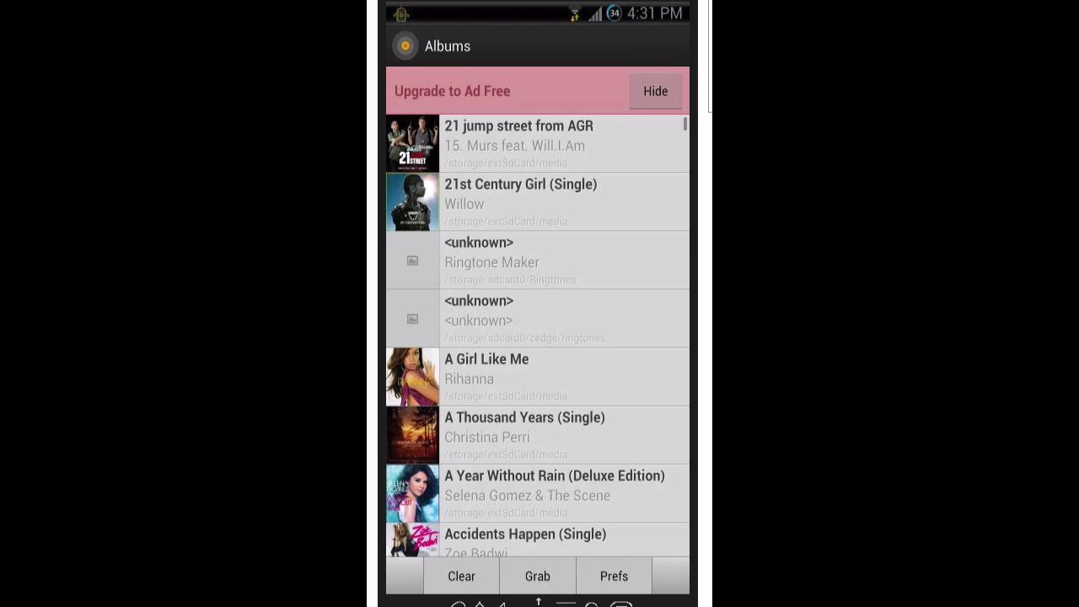
scroll(539, 337, "down", 2)
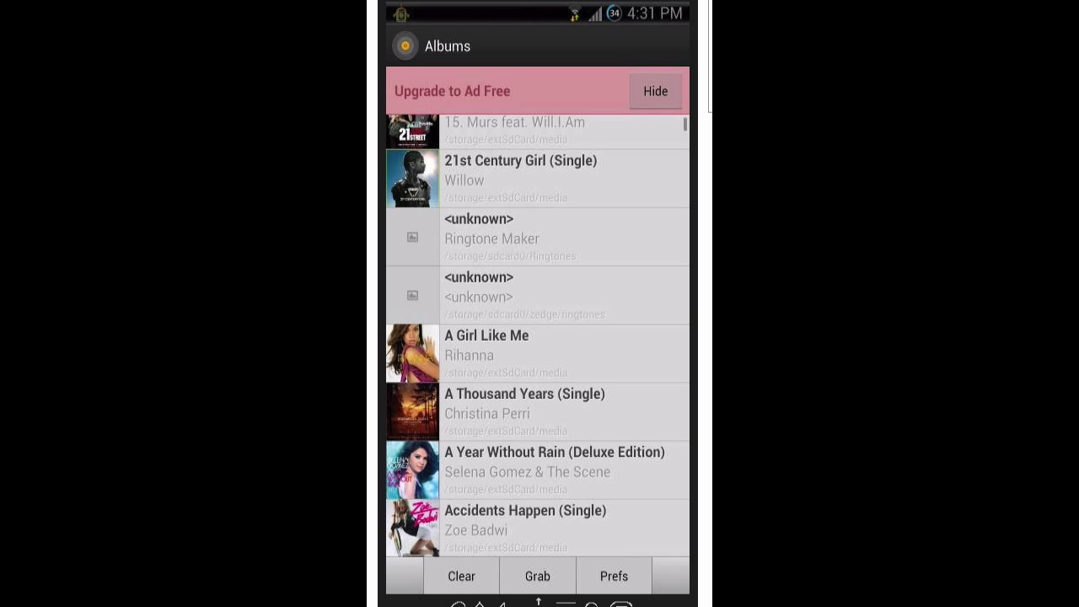
scroll(538, 338, "up", 3)
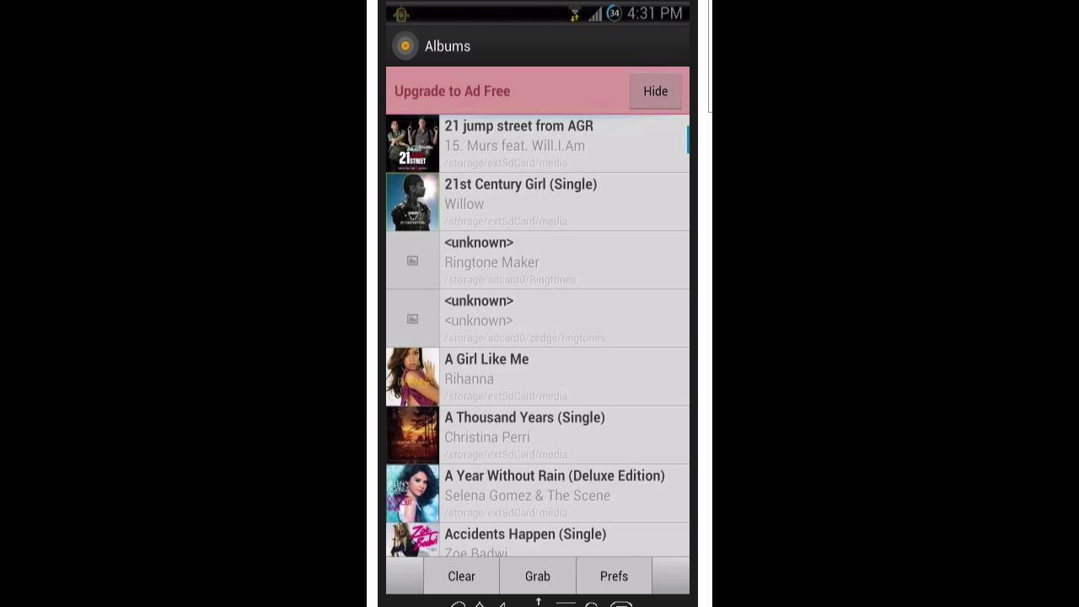
scroll(538, 338, "down", 10)
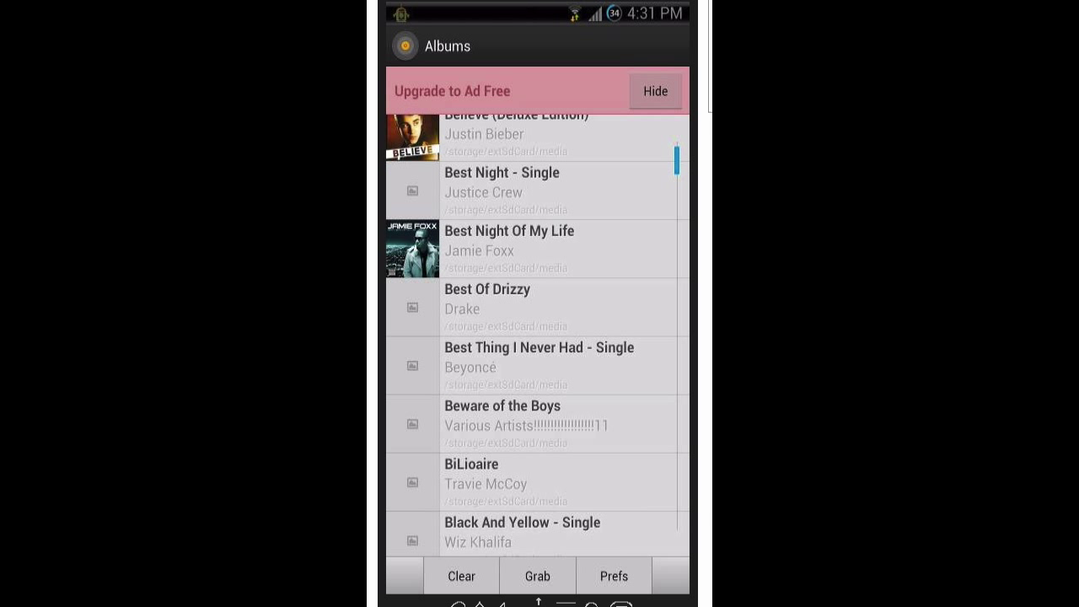
scroll(538, 337, "down", 5)
scroll(538, 337, "down", 15)
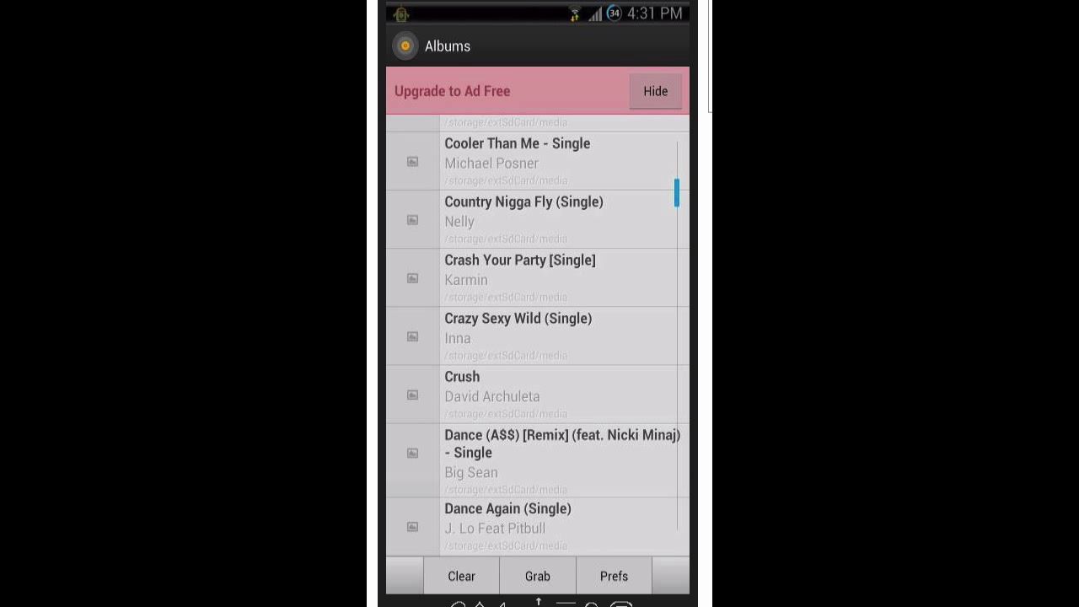
scroll(538, 337, "down", 15)
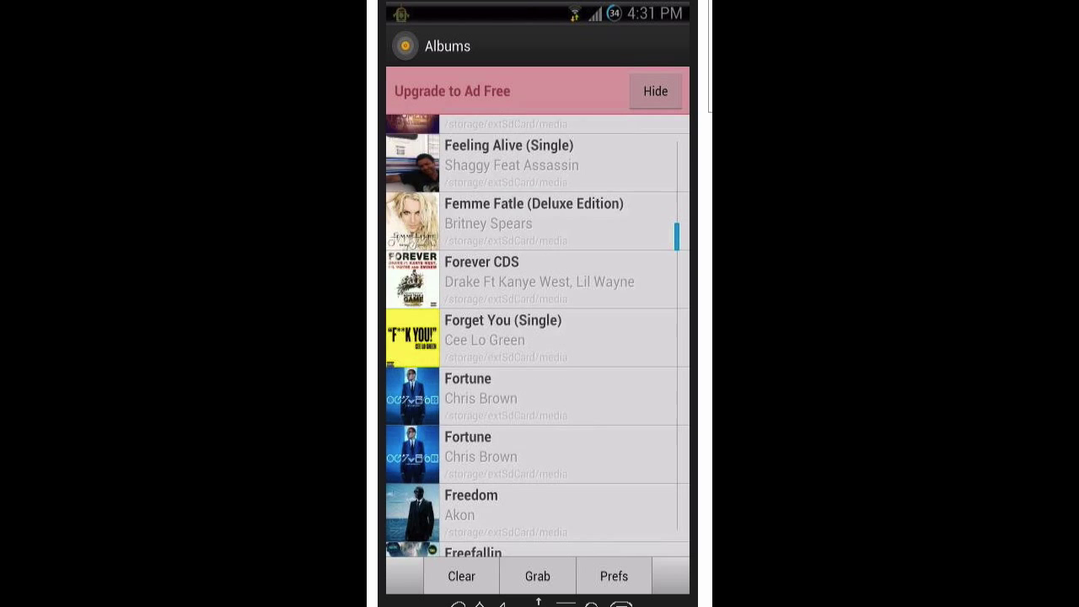
scroll(538, 337, "down", 15)
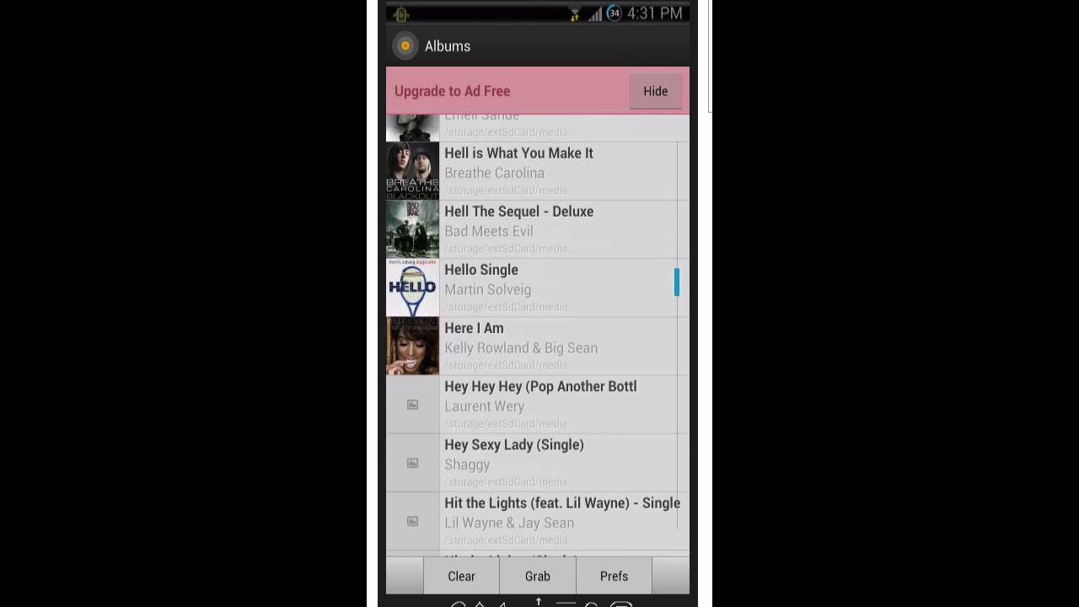
scroll(538, 337, "down", 15)
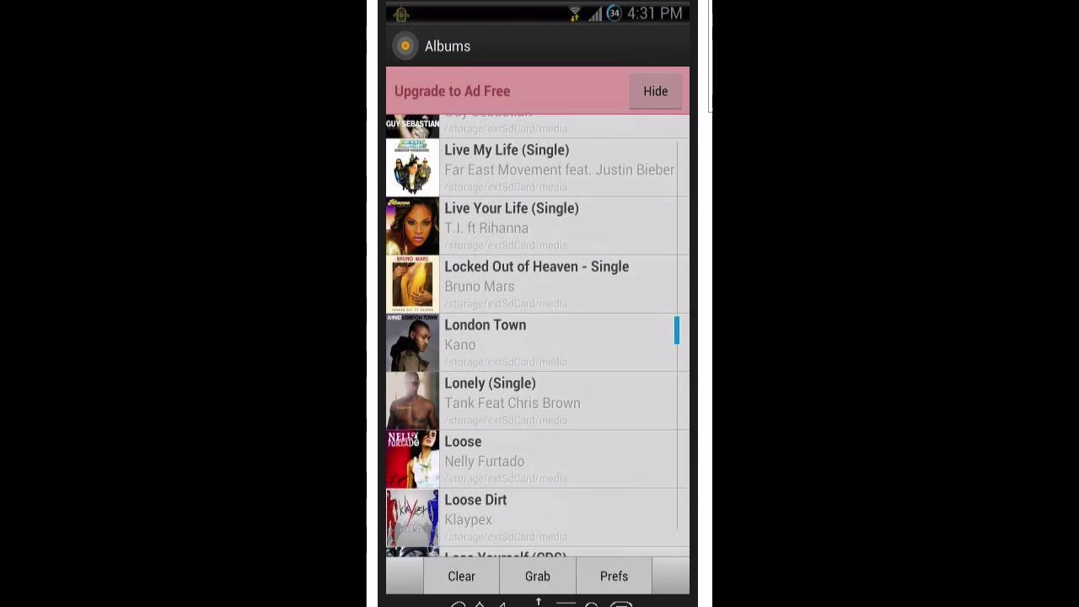
scroll(538, 337, "down", 15)
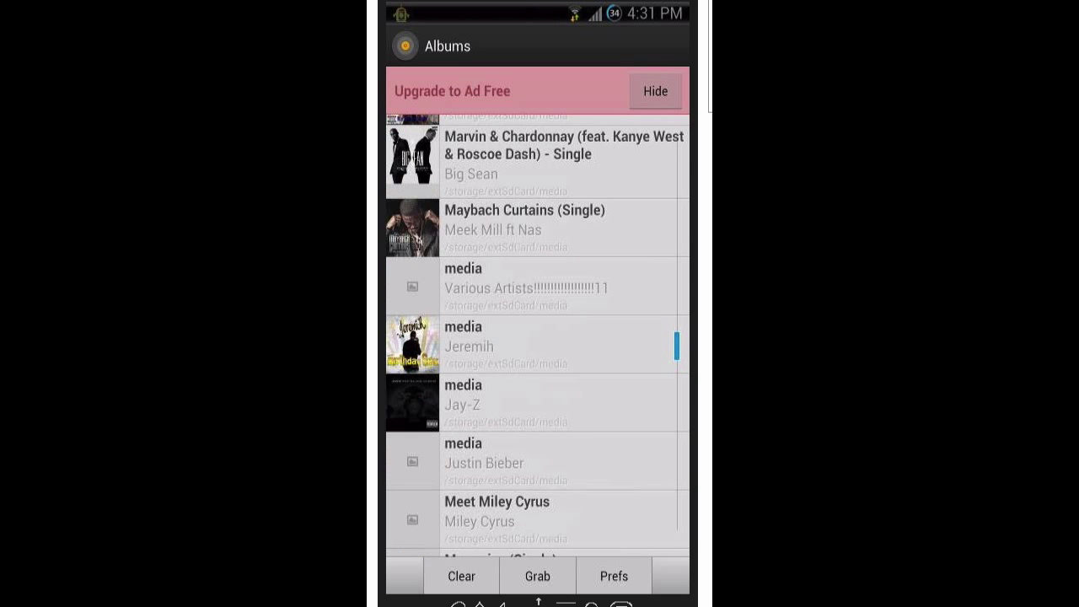
scroll(538, 337, "down", 15)
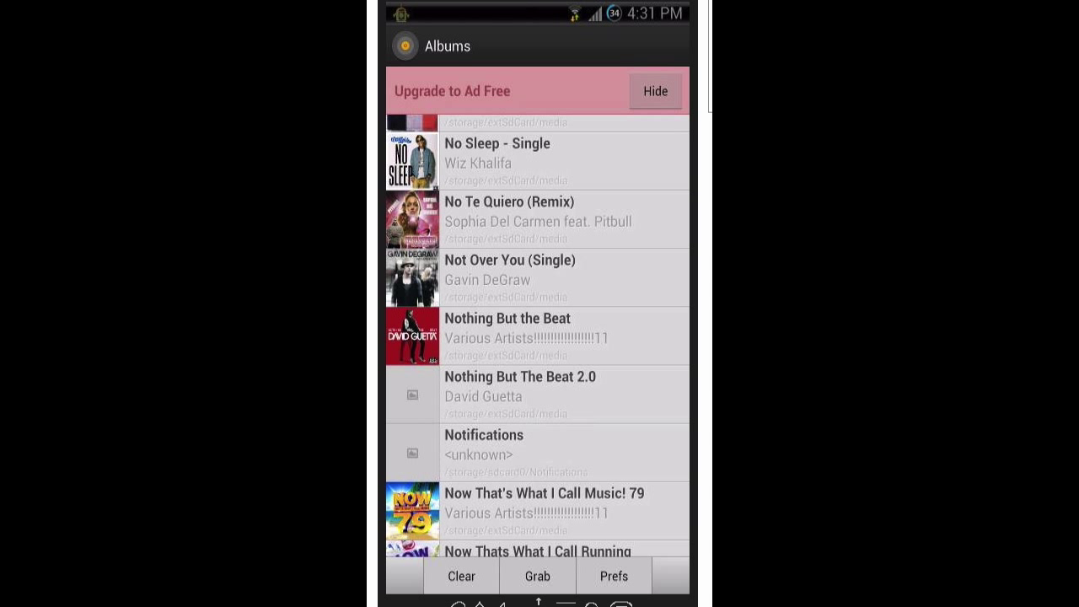
Step: Pick Nothing But The Beat 2.0, fetch covers from MusicBrainz, and select the artist search field
left_click(538, 393)
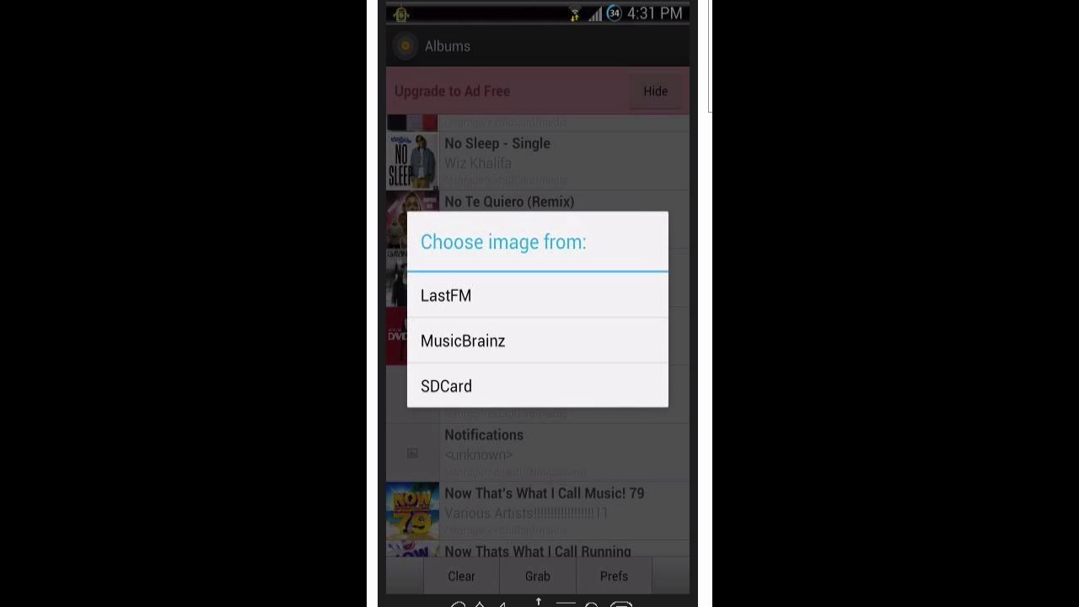
left_click(463, 341)
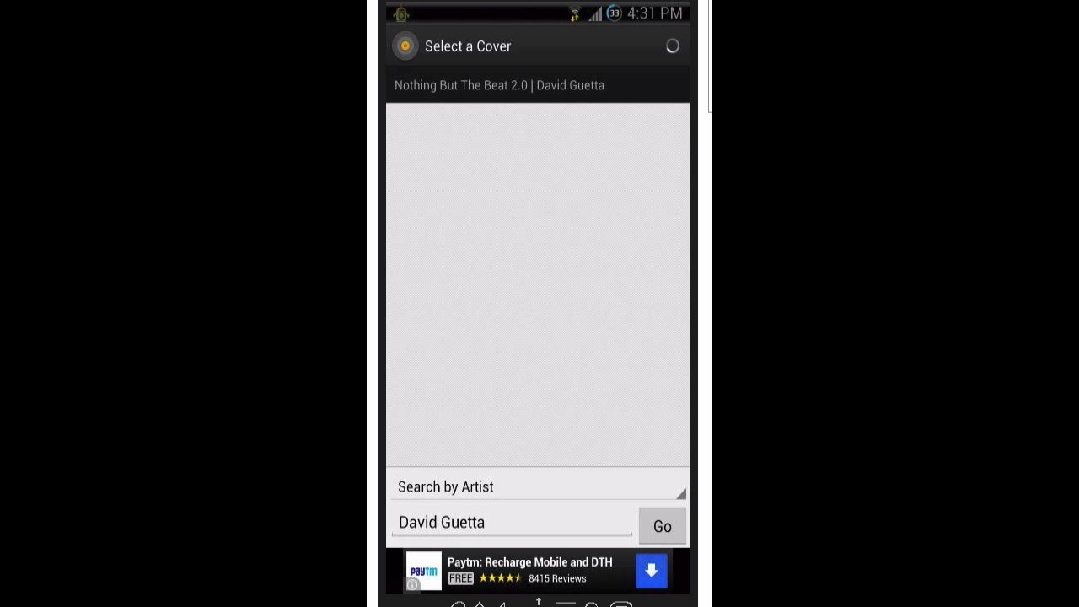
left_click(489, 522)
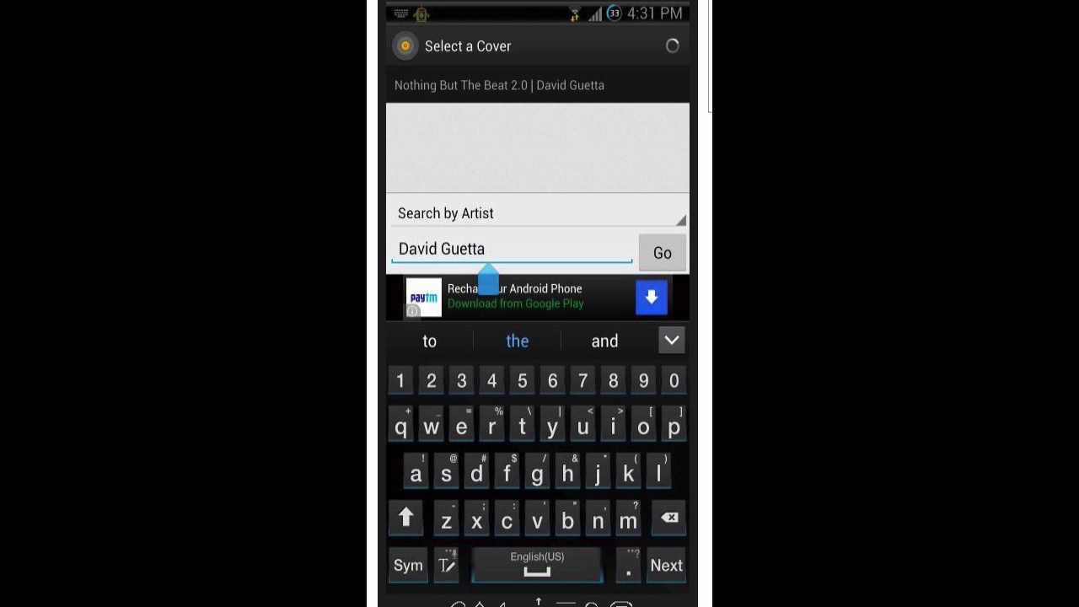
Step: Run the cover search for artist David Guetta and start scrolling the results
left_click(666, 565)
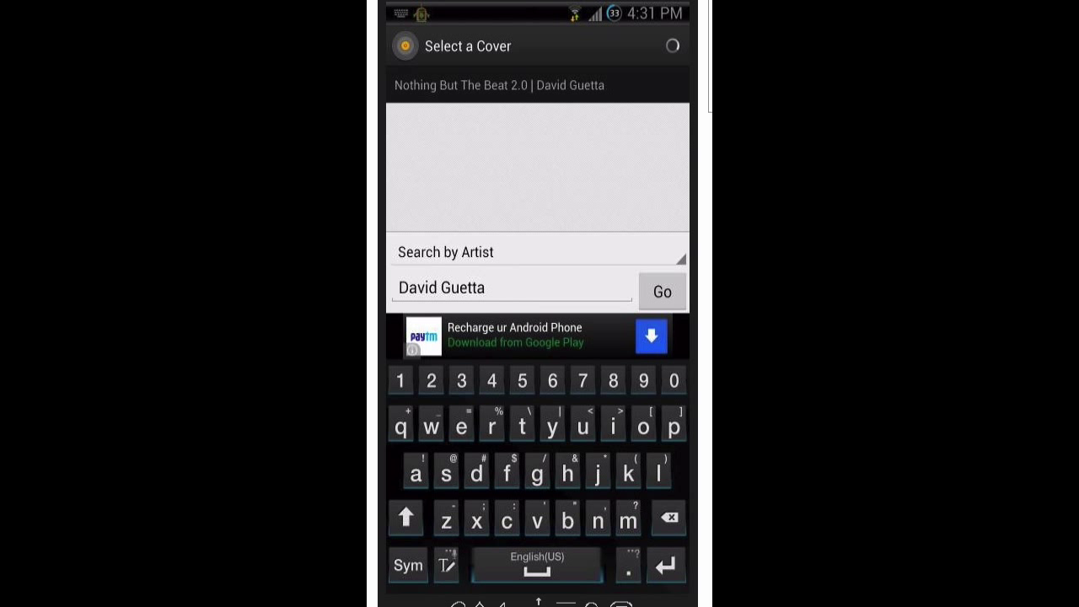
key("Return")
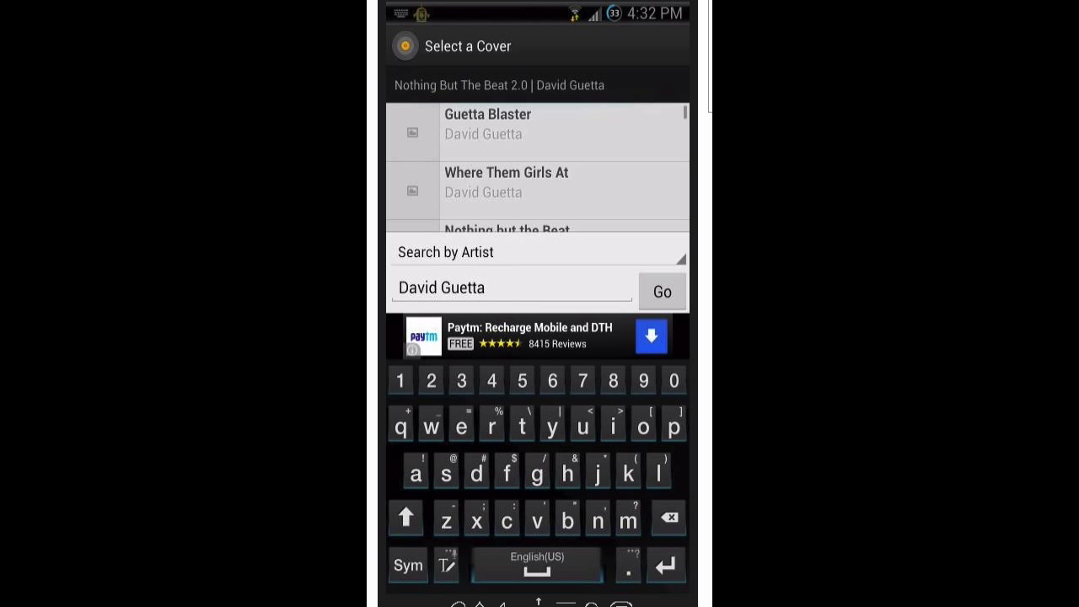
scroll(538, 167, "down", 3)
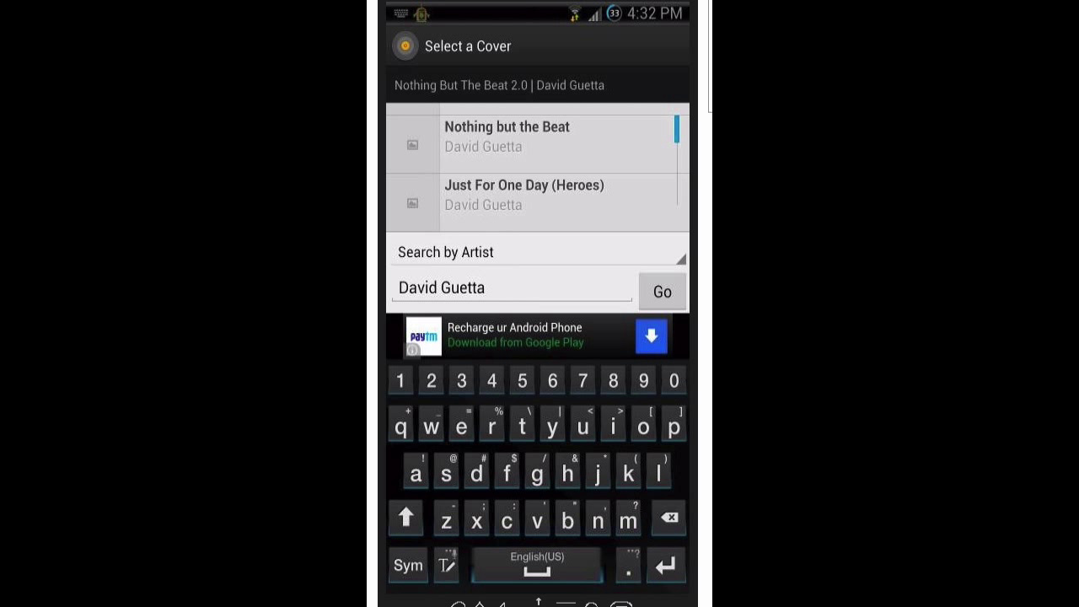
scroll(538, 167, "down", 3)
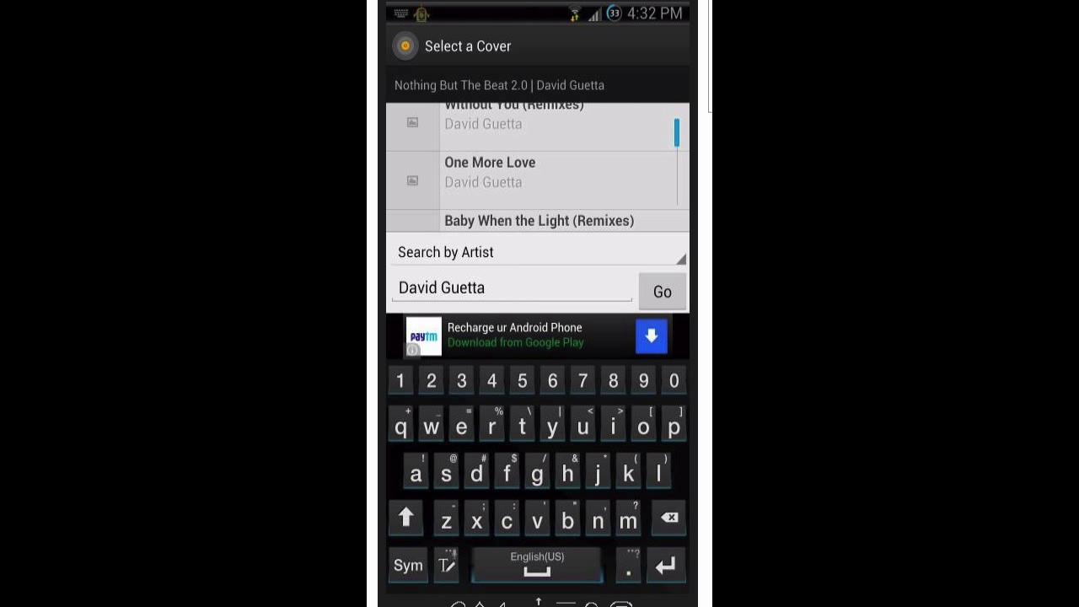
scroll(538, 167, "down", 5)
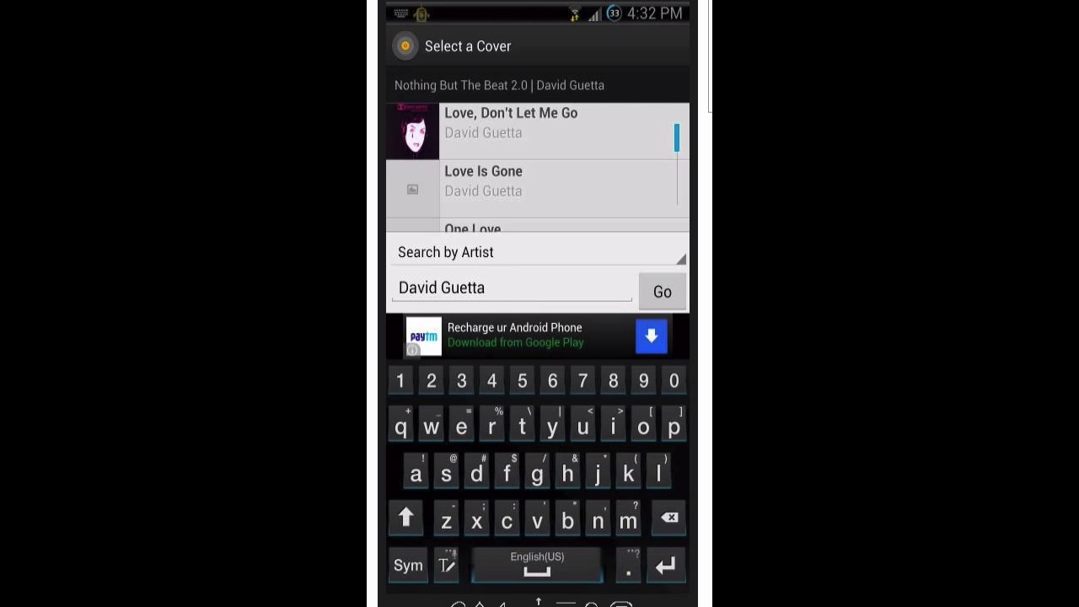
scroll(538, 167, "down", 5)
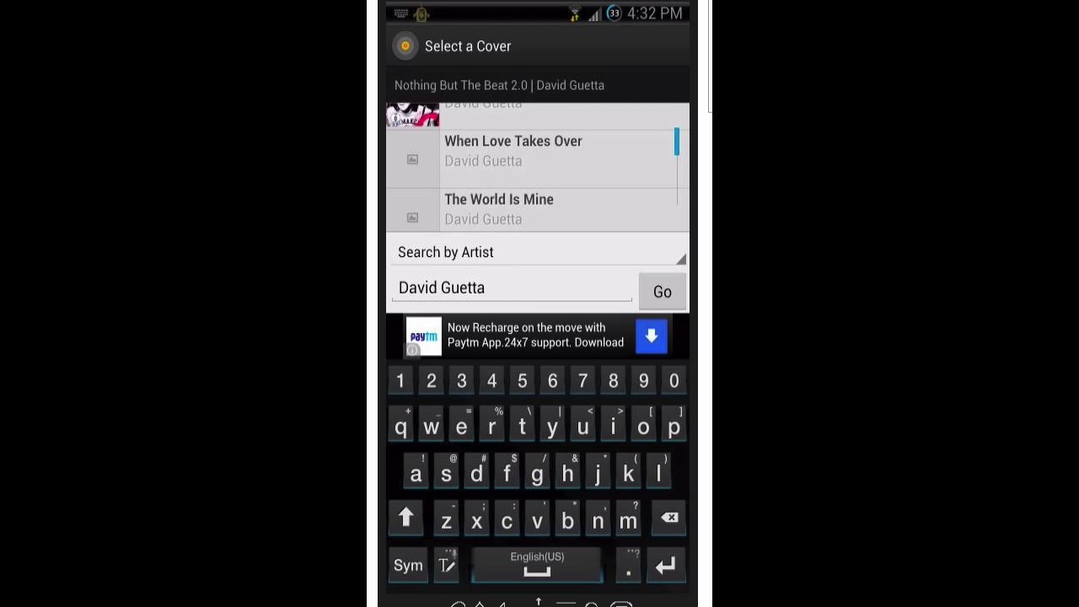
scroll(538, 167, "down", 5)
Step: Browse the David Guetta covers such as Nothing but the Beat, One Love and Sexy Bitch
scroll(538, 167, "up", 1)
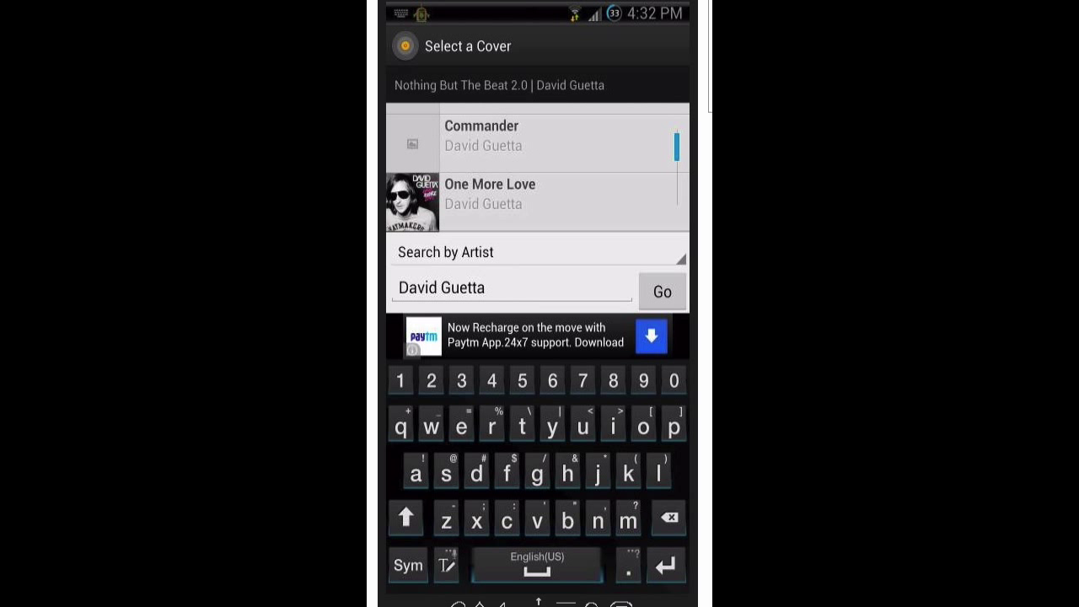
scroll(538, 167, "up", 2)
scroll(538, 167, "down", 3)
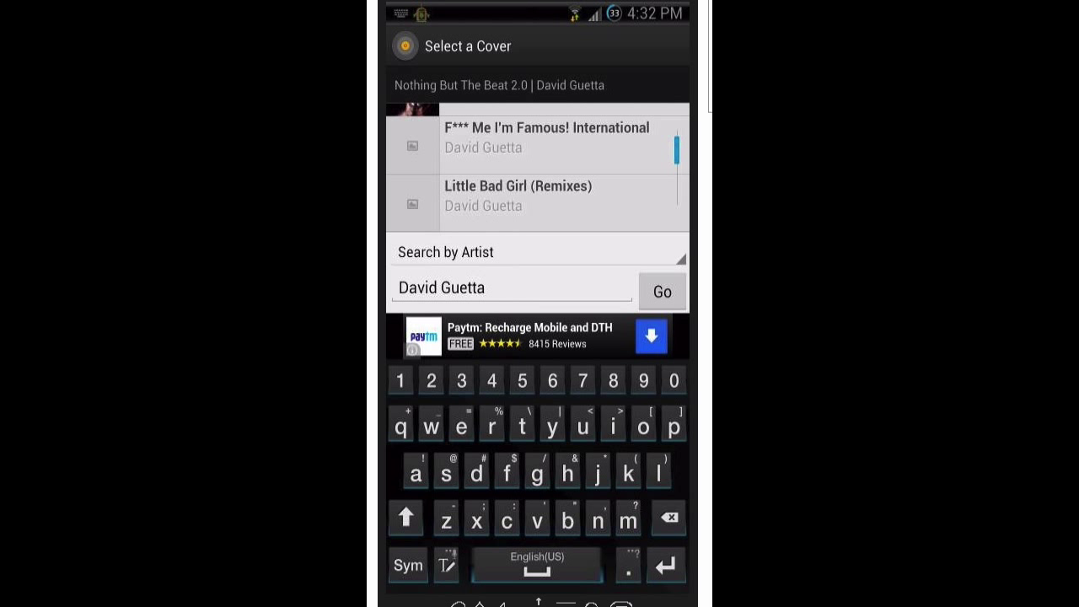
scroll(538, 167, "down", 3)
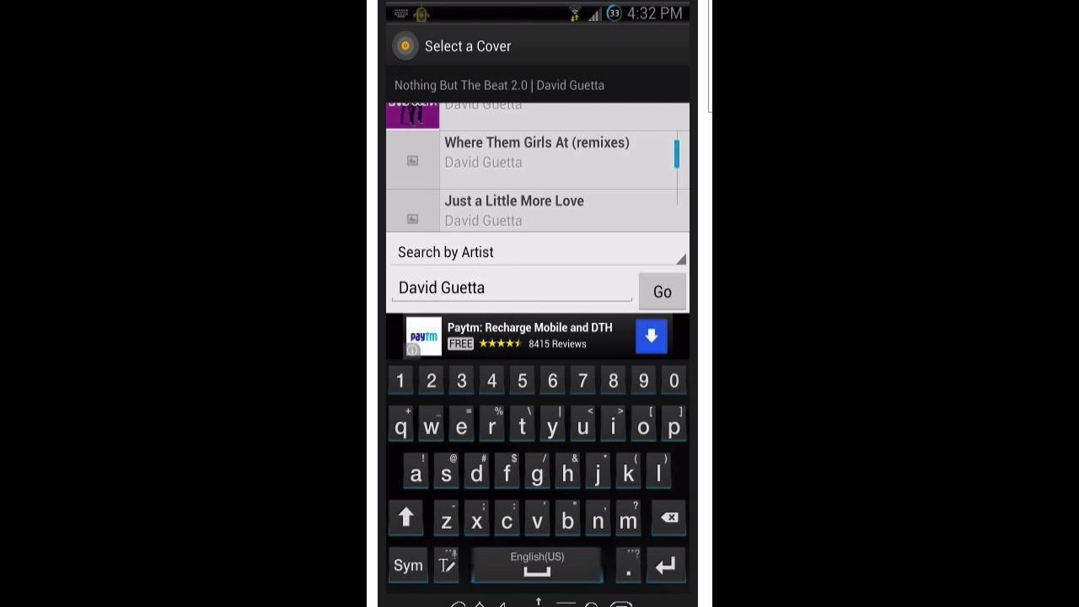
scroll(538, 167, "down", 1)
scroll(538, 167, "up", 2)
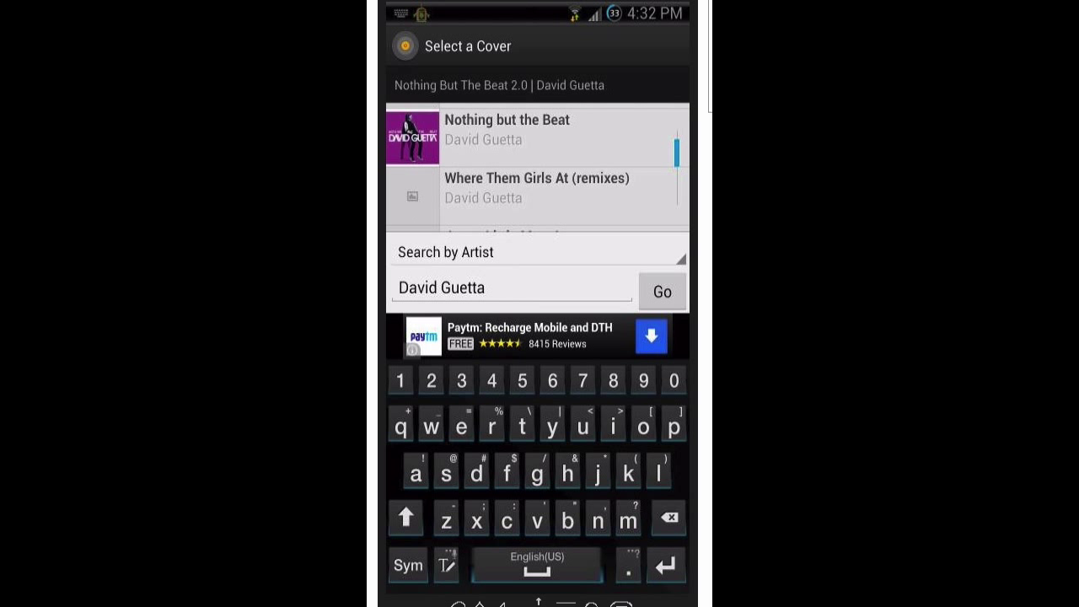
scroll(538, 167, "down", 3)
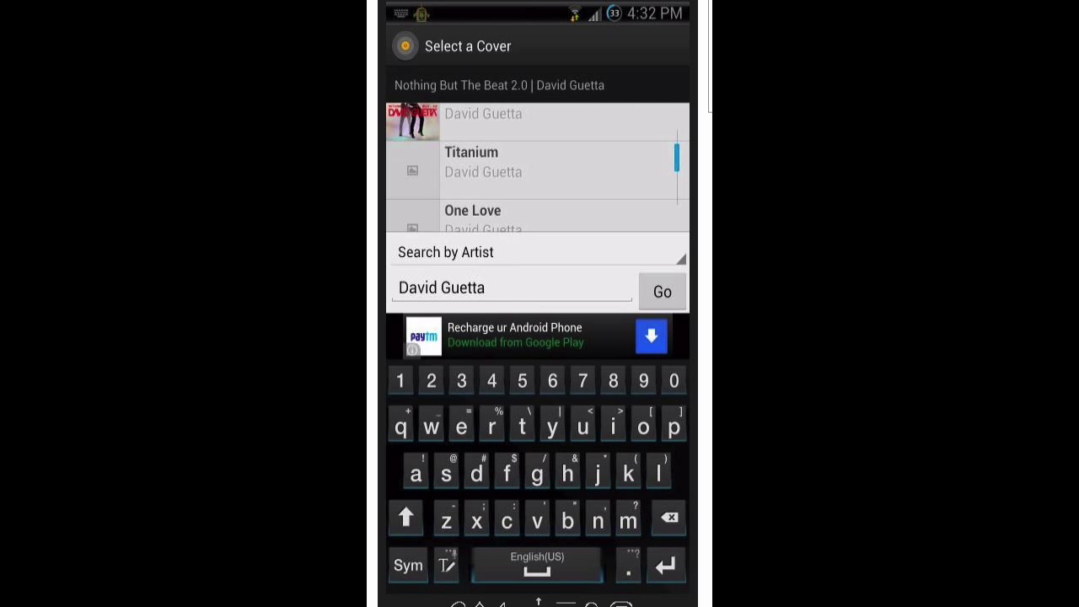
scroll(538, 166, "up", 1)
scroll(538, 167, "down", 3)
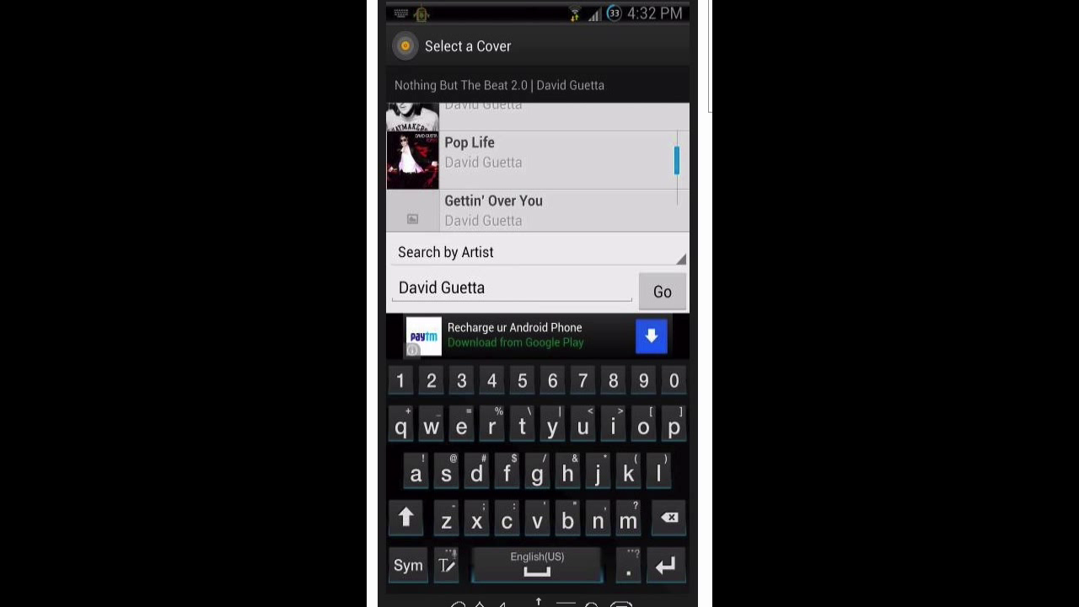
scroll(538, 167, "down", 2)
scroll(538, 167, "down", 1)
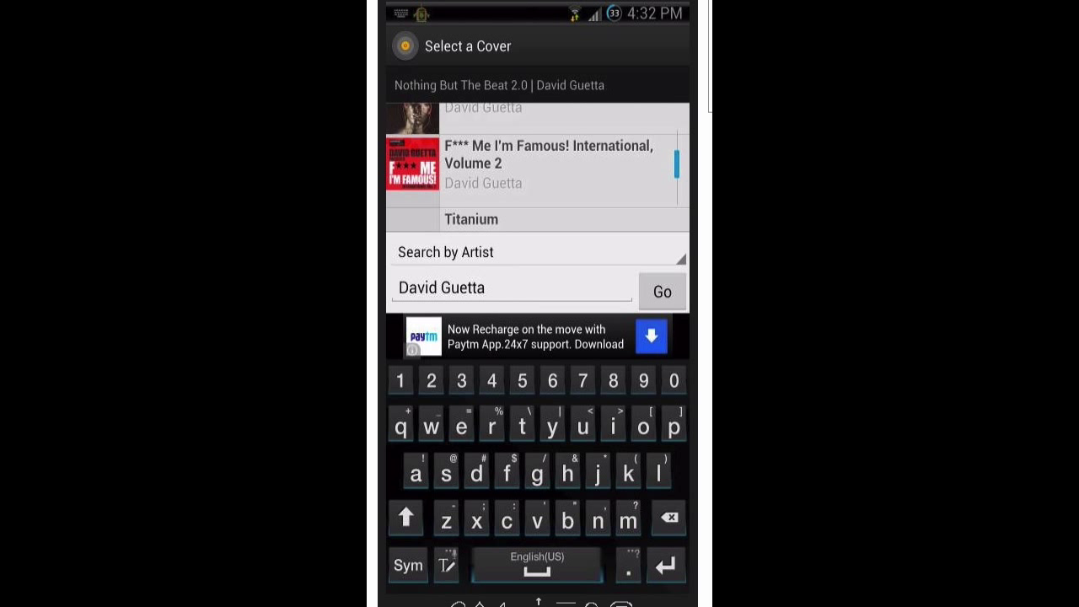
scroll(538, 167, "down", 4)
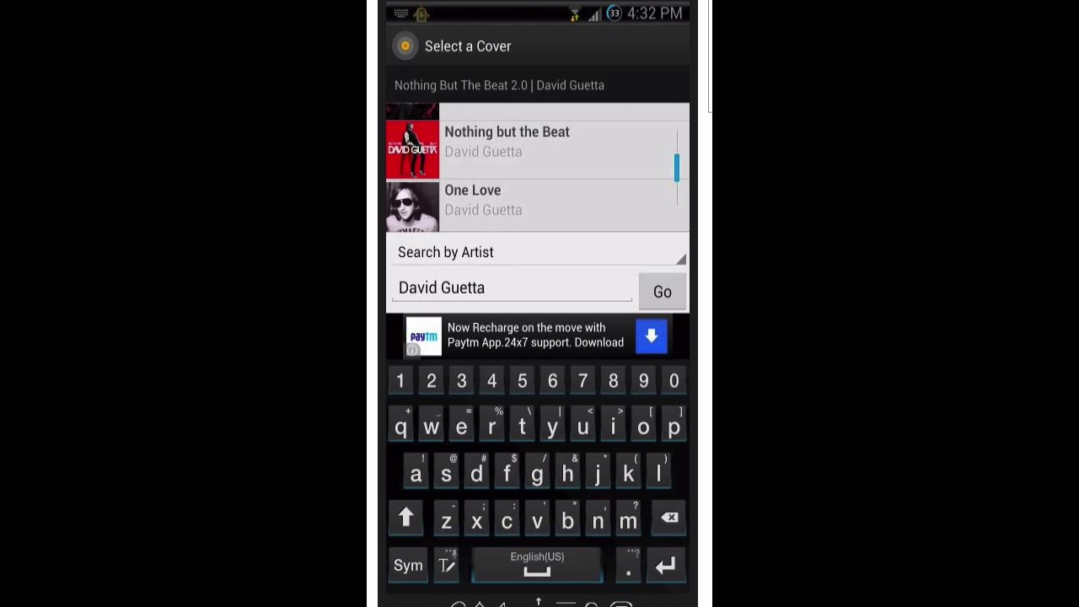
scroll(538, 167, "down", 4)
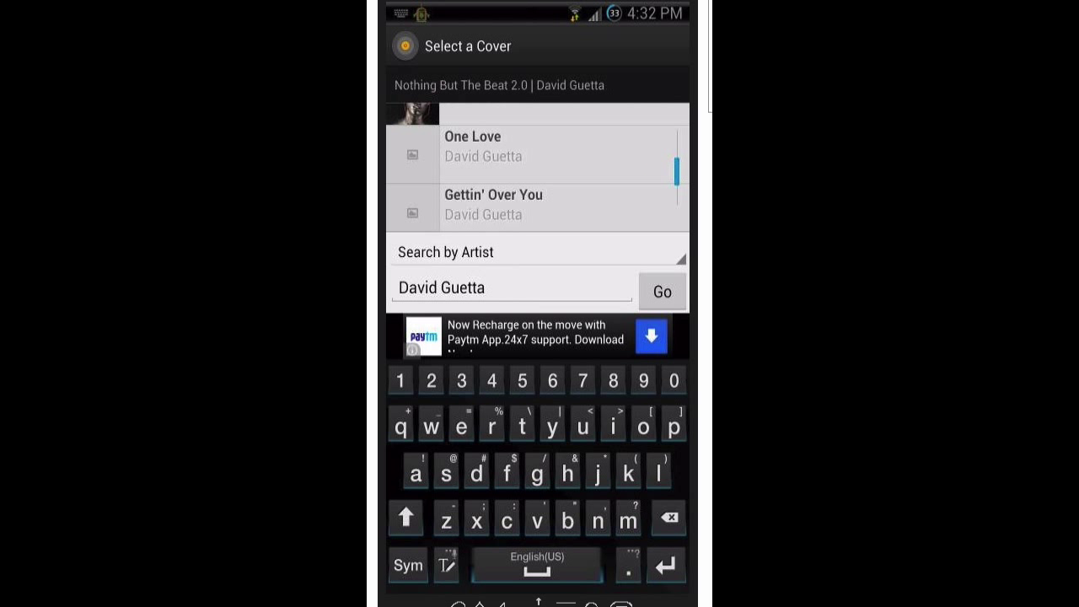
scroll(538, 167, "down", 3)
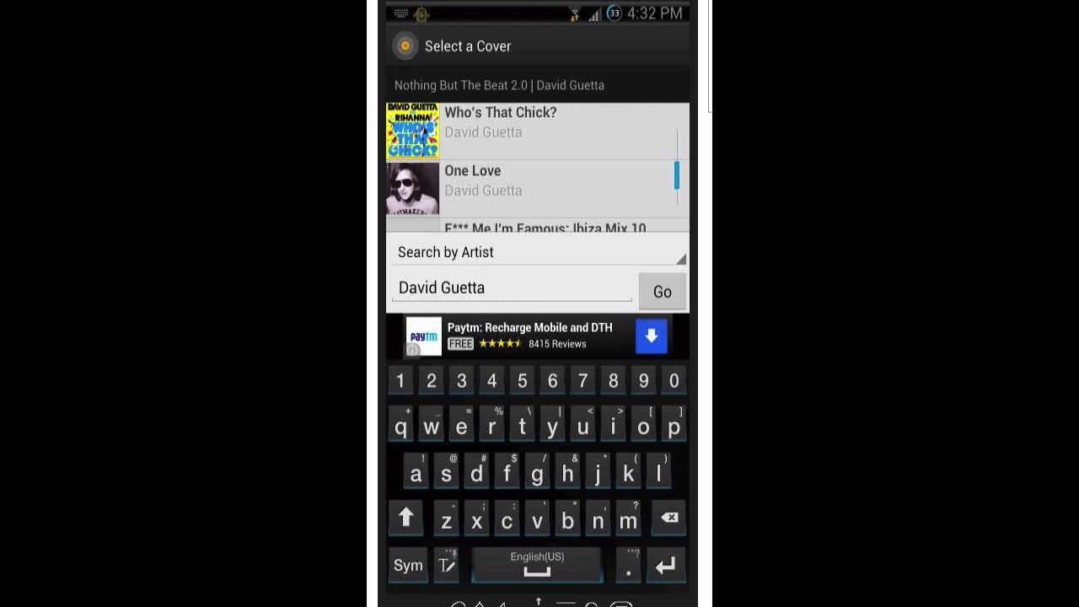
scroll(538, 167, "down", 4)
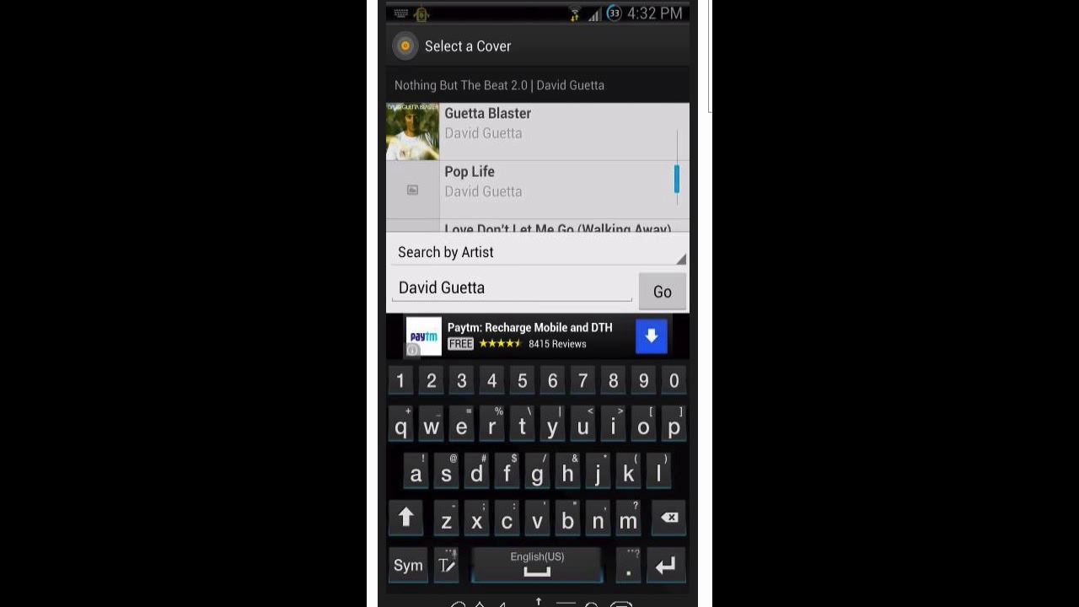
scroll(538, 167, "down", 4)
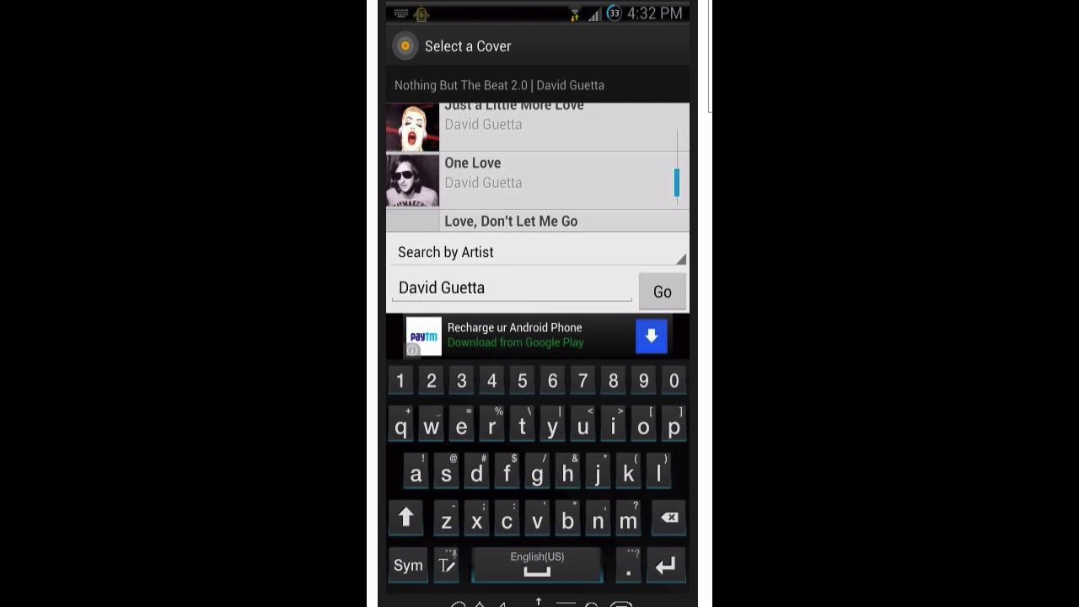
scroll(538, 167, "down", 3)
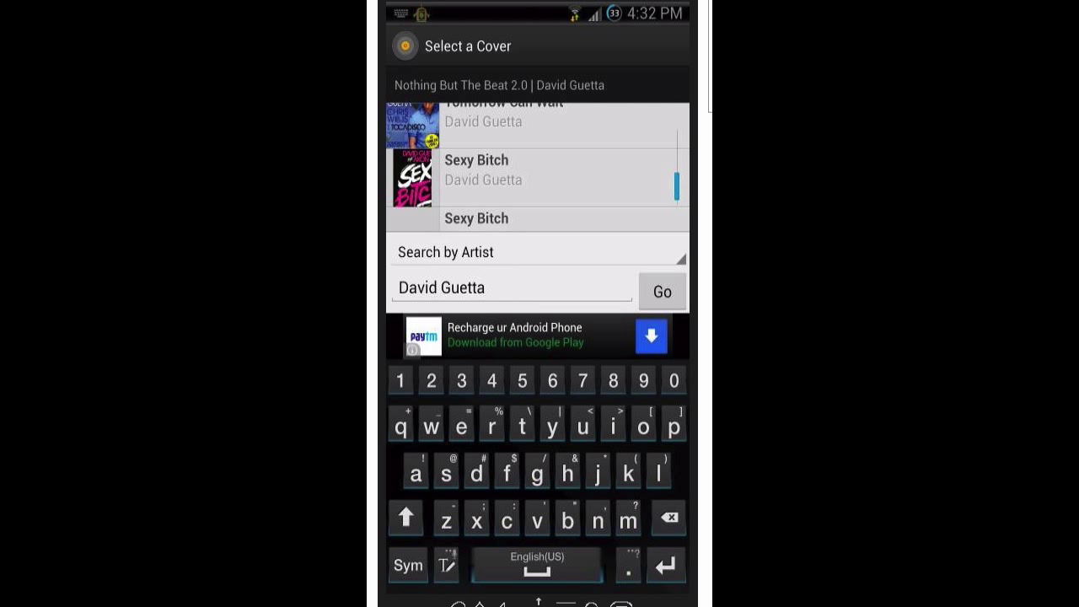
scroll(538, 167, "down", 1)
scroll(538, 167, "down", 1)
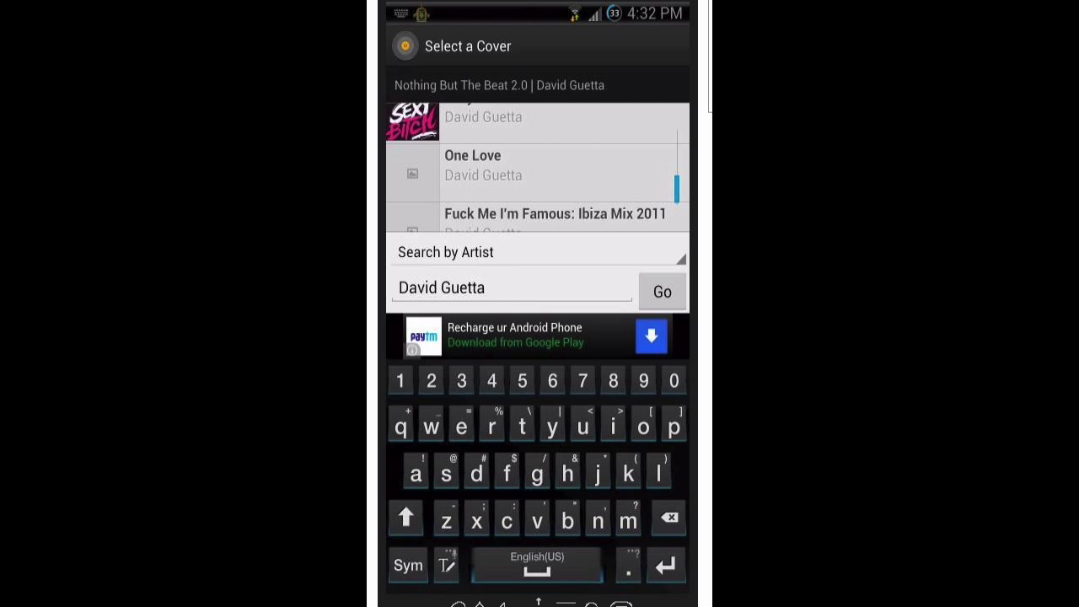
Step: Search by album name without the trailing 0, then switch back to Search by Artist
left_click(537, 252)
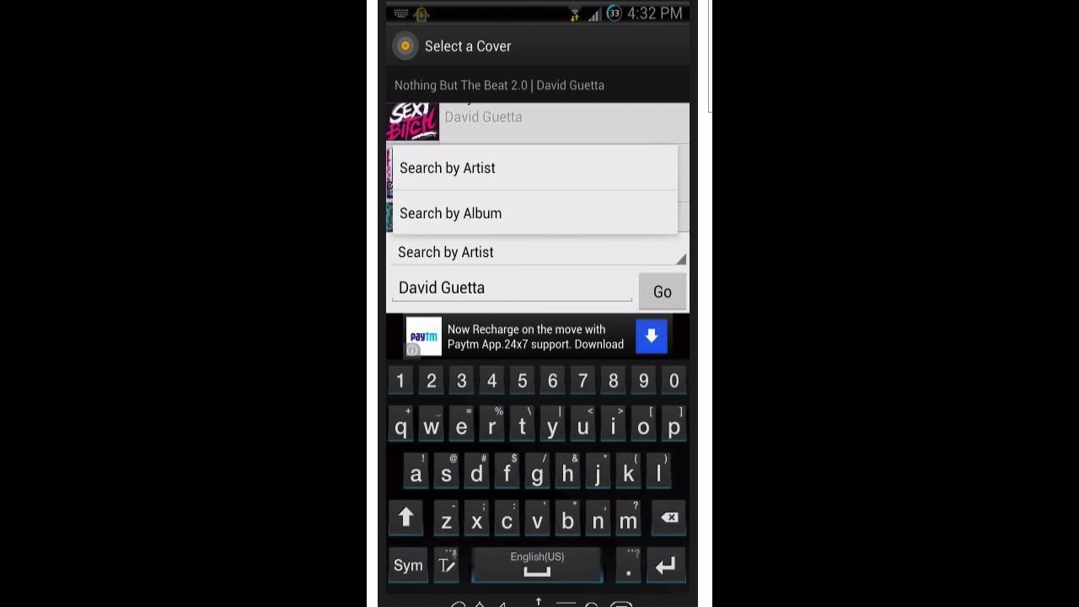
left_click(451, 212)
left_click(563, 287)
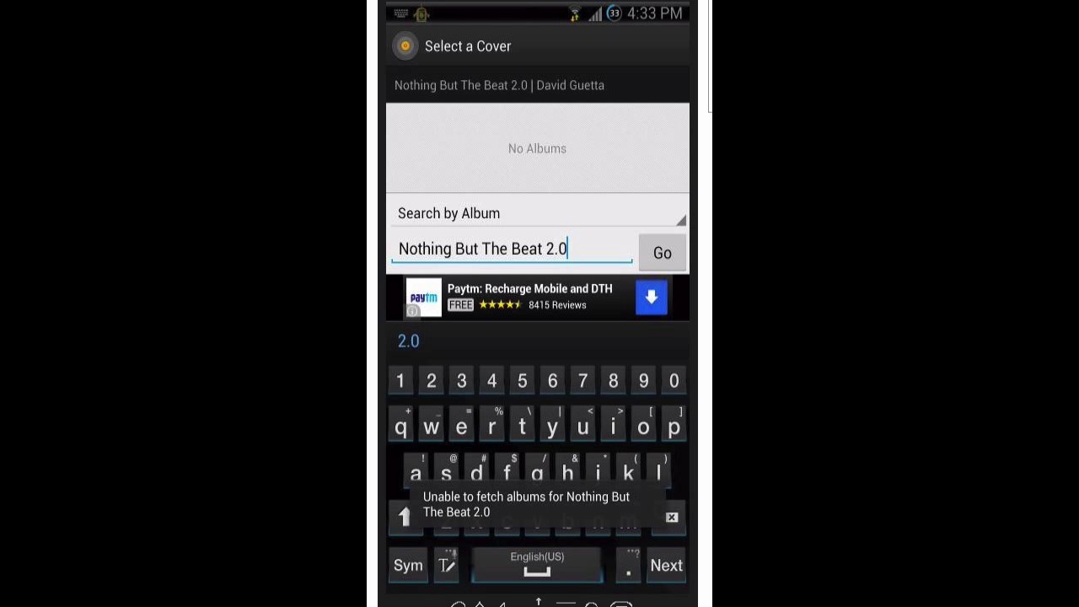
key("BackSpace")
key("BackSpace")
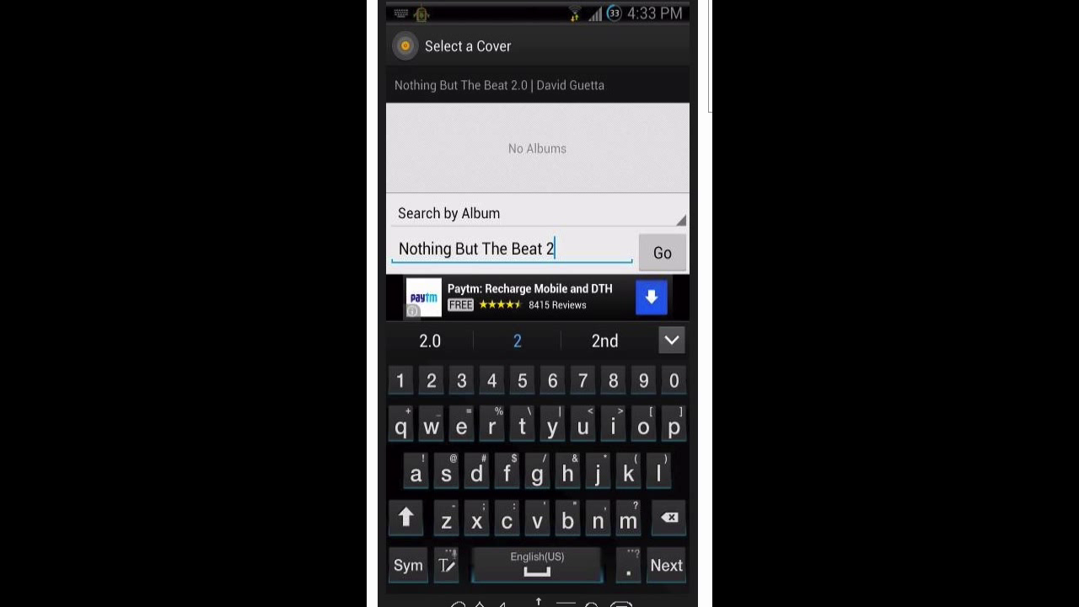
left_click(662, 253)
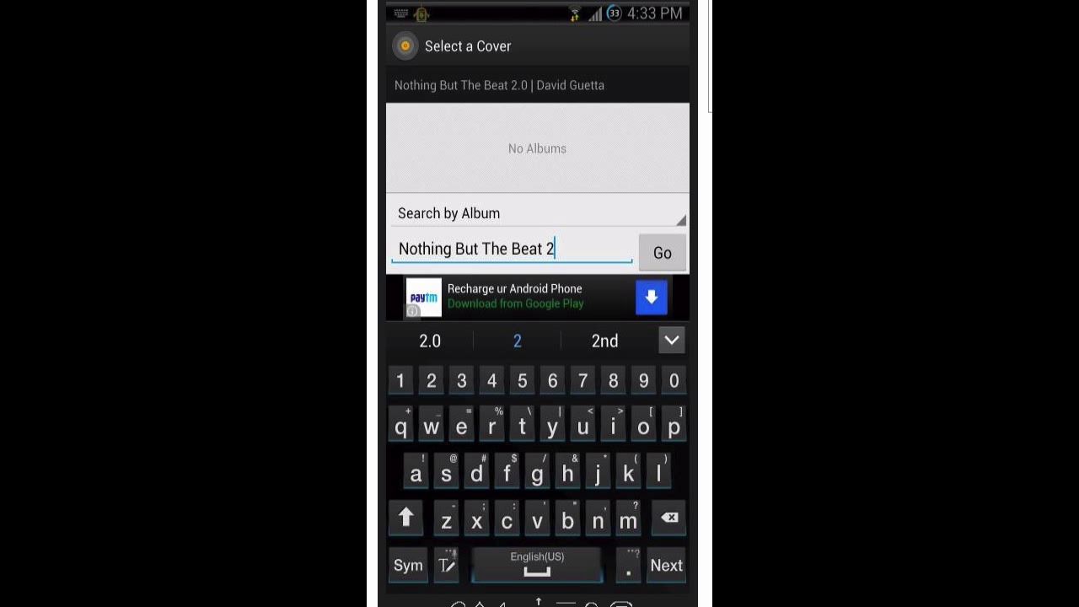
left_click(537, 213)
left_click(448, 129)
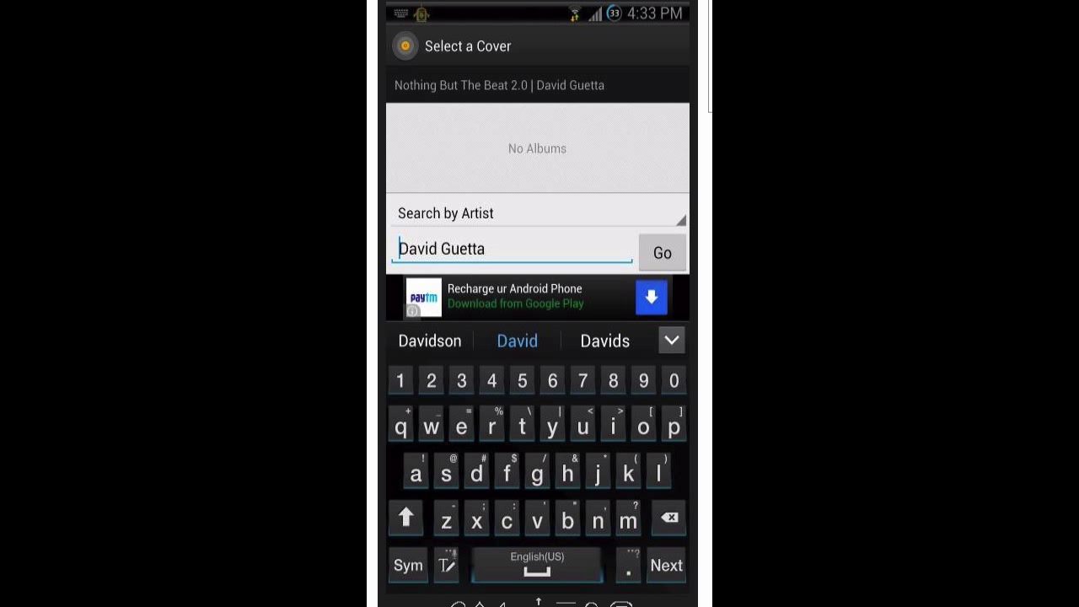
Step: Back out to the Albums list and reopen the album's cover search using LastFM
key("Escape")
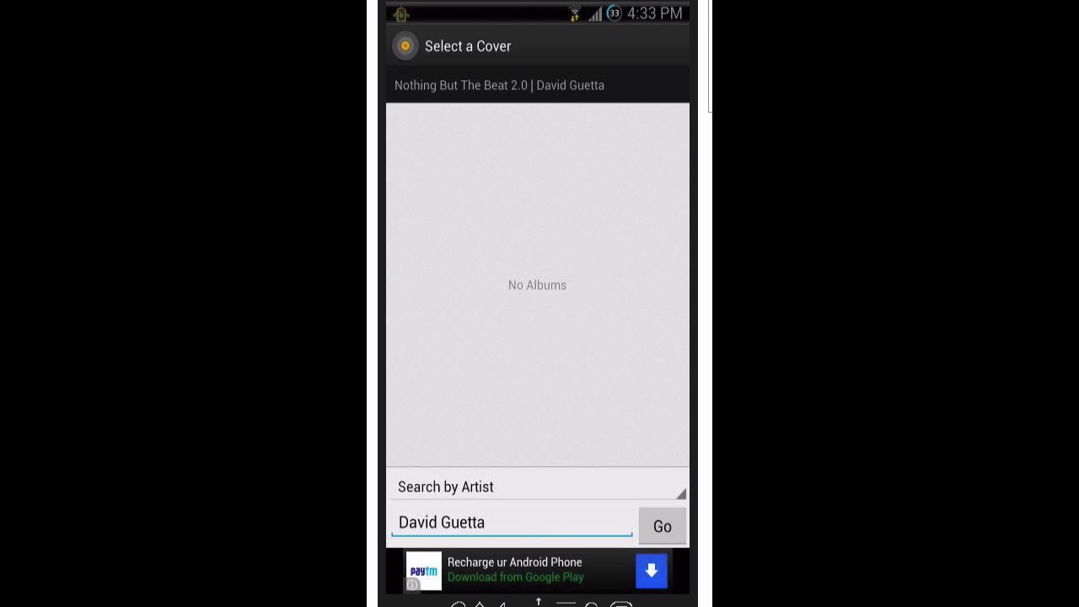
key("Escape")
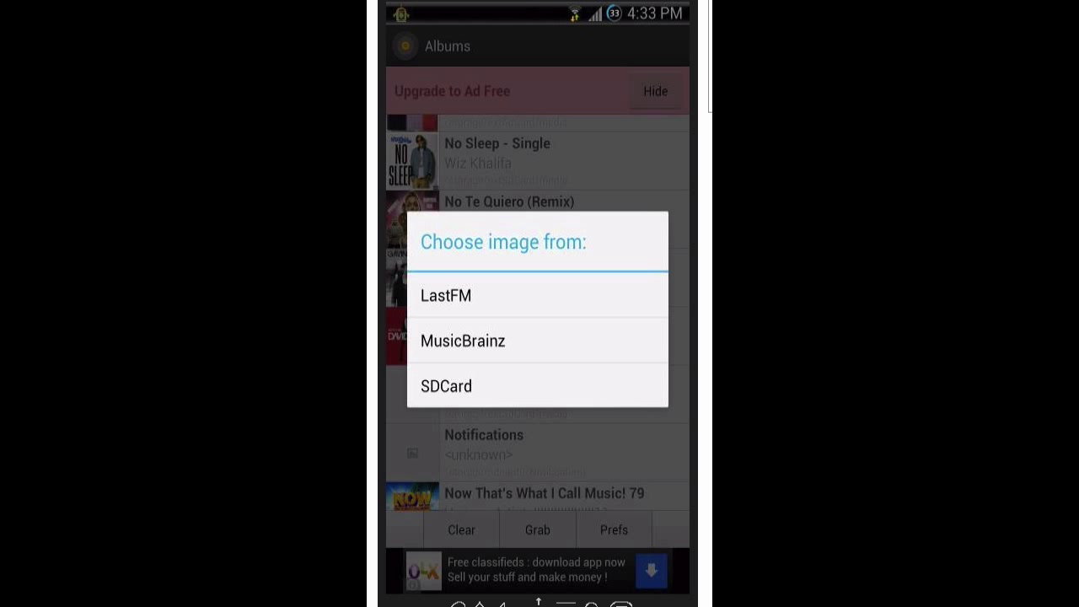
left_click(446, 296)
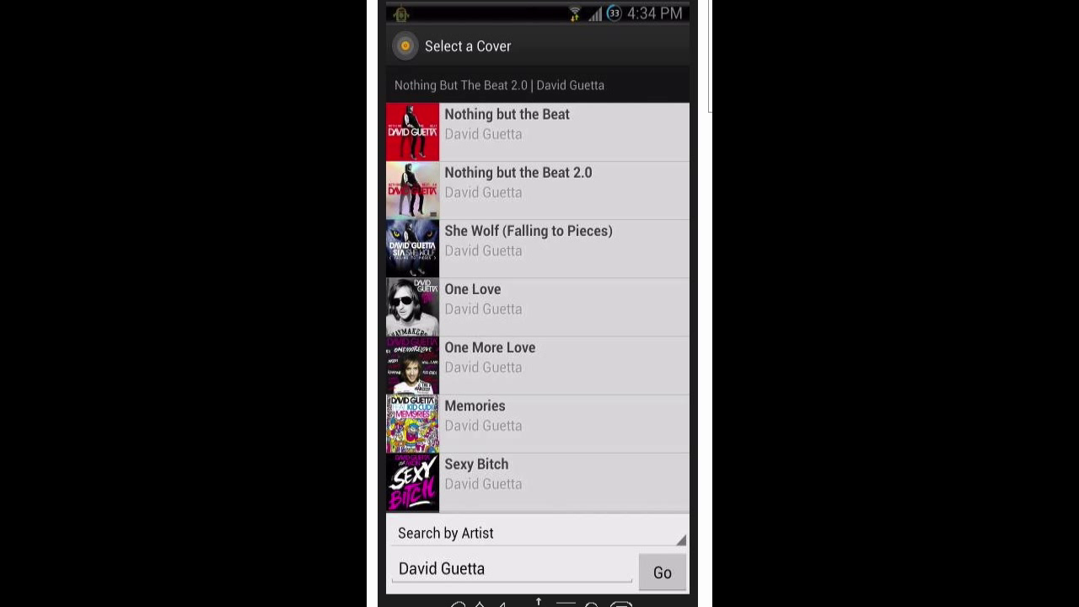
Step: Scroll past Nothing But The Beat (Deluxe Edition) and Without You (feat.Usher) [Remixes] covers
scroll(538, 307, "down", 5)
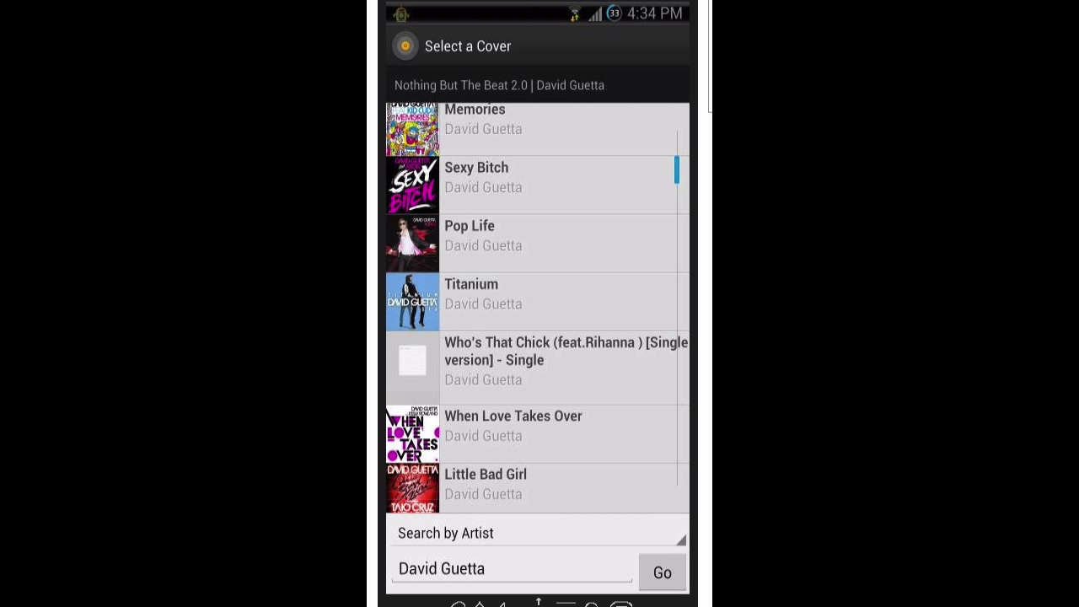
scroll(538, 308, "down", 2)
scroll(538, 308, "down", 2)
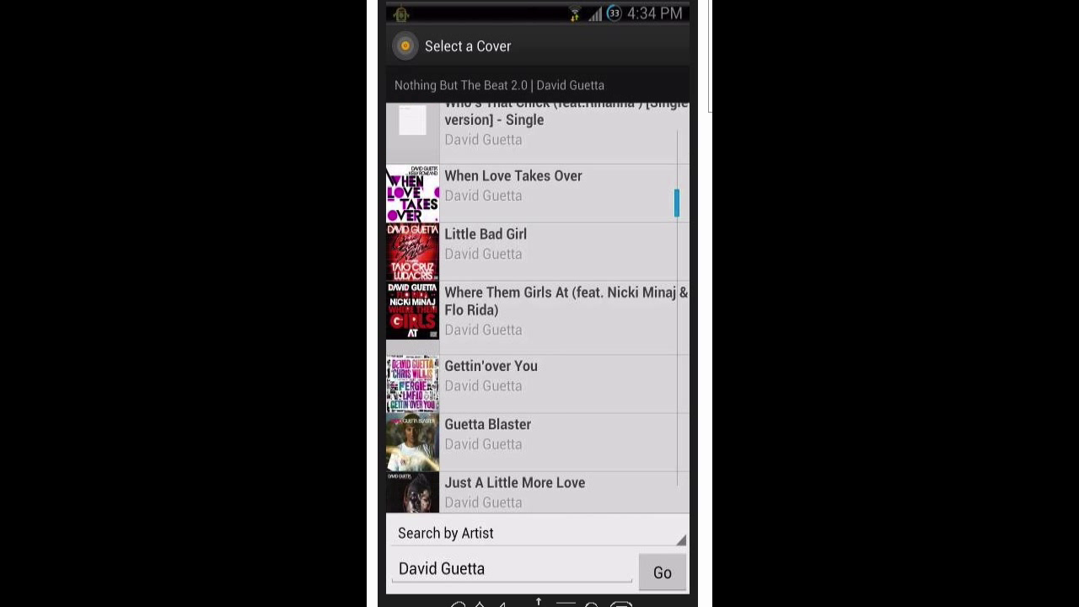
scroll(538, 308, "down", 1)
scroll(538, 308, "down", 4)
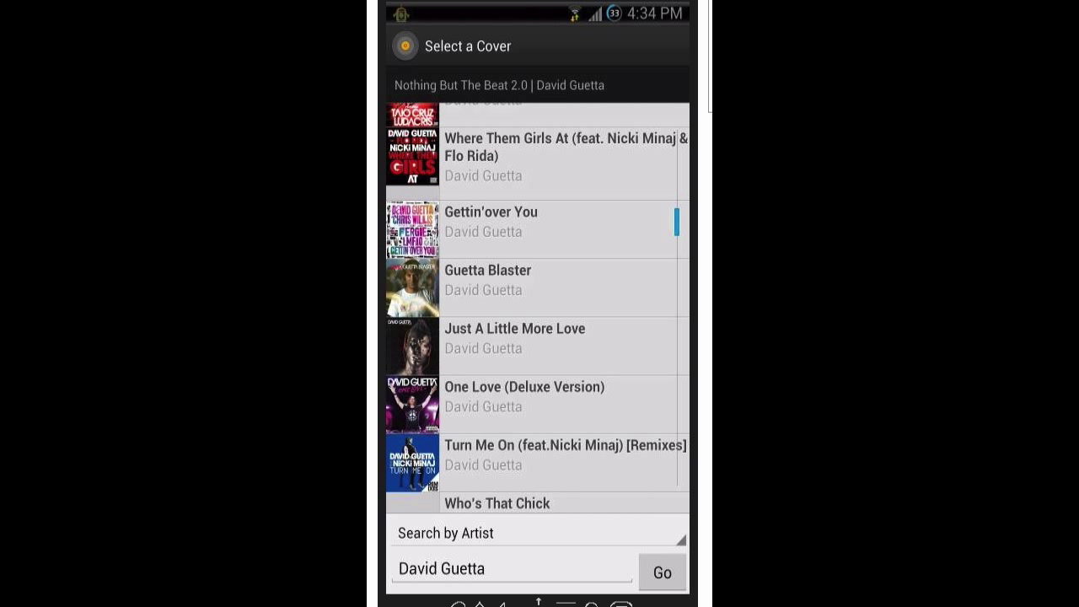
scroll(538, 307, "down", 2)
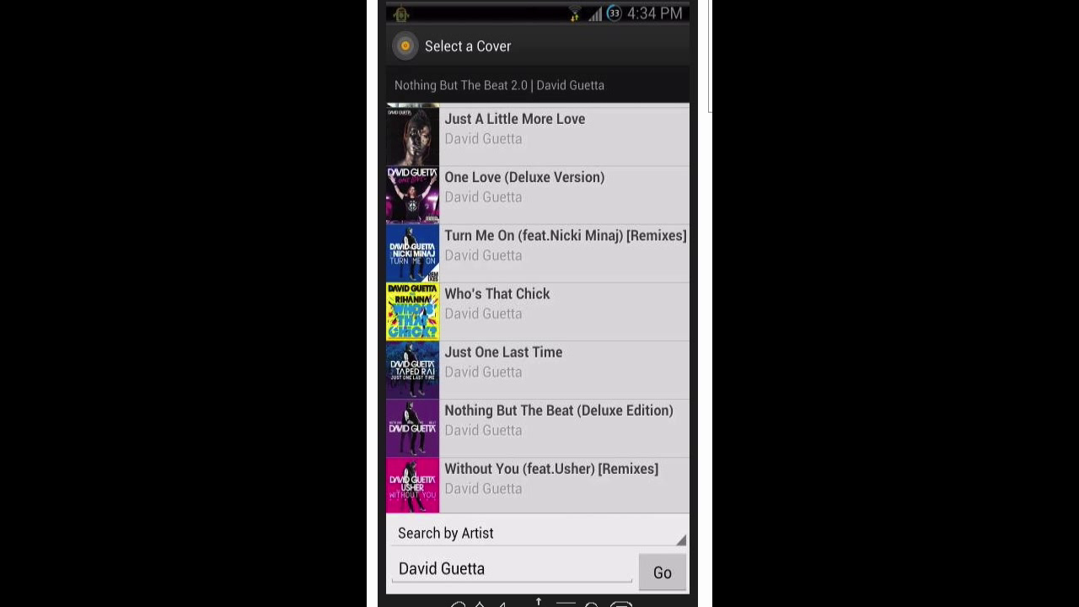
Step: Reopen Nothing But The Beat 2.0's cover search and select the Just One Last Time cover
key("Escape")
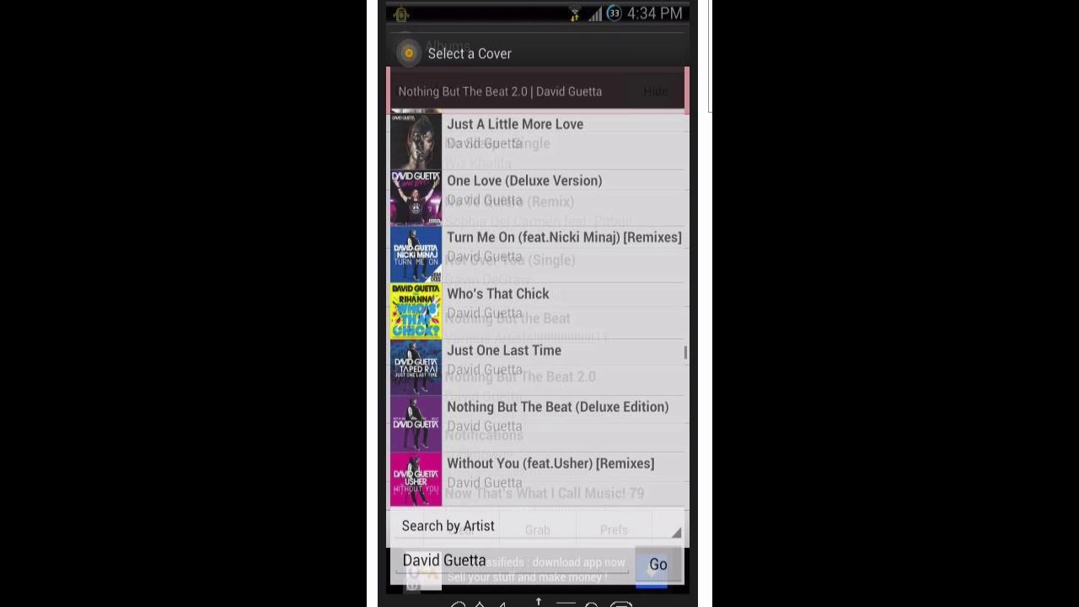
scroll(538, 312, "down", 1)
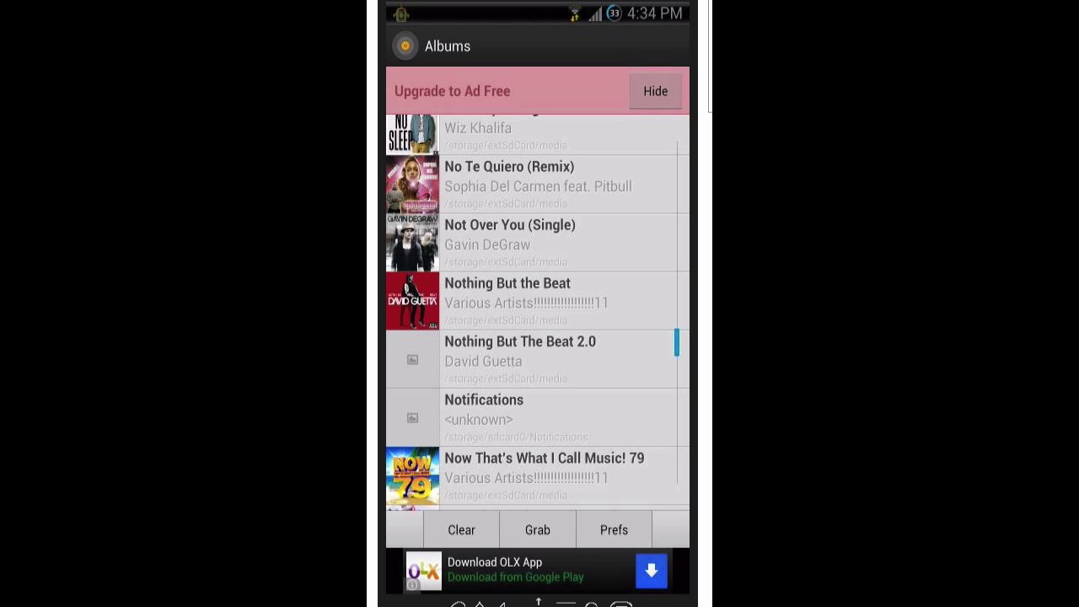
left_click(540, 360)
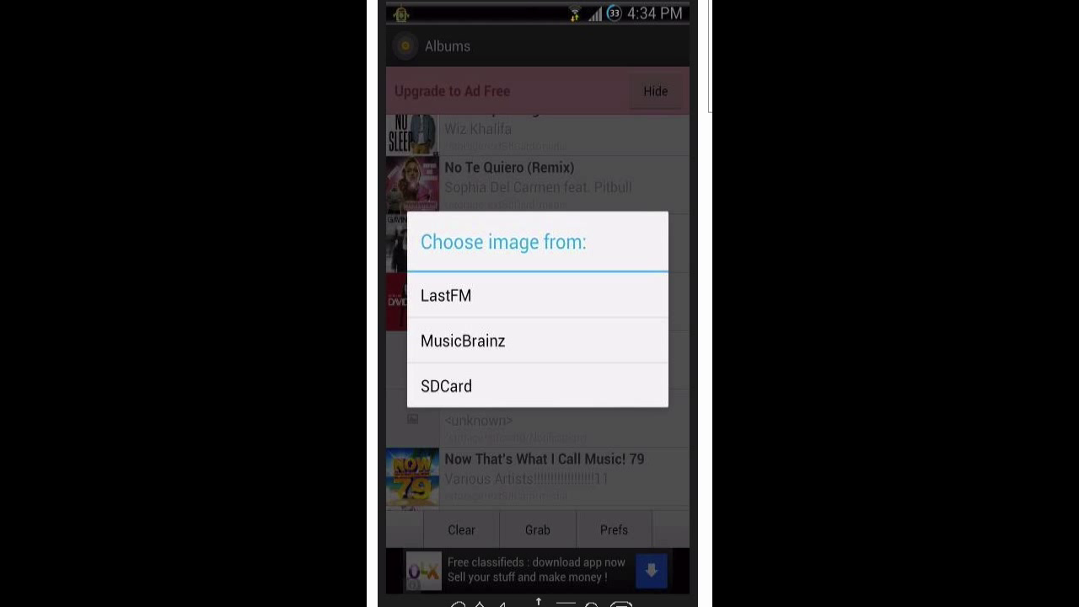
left_click(538, 341)
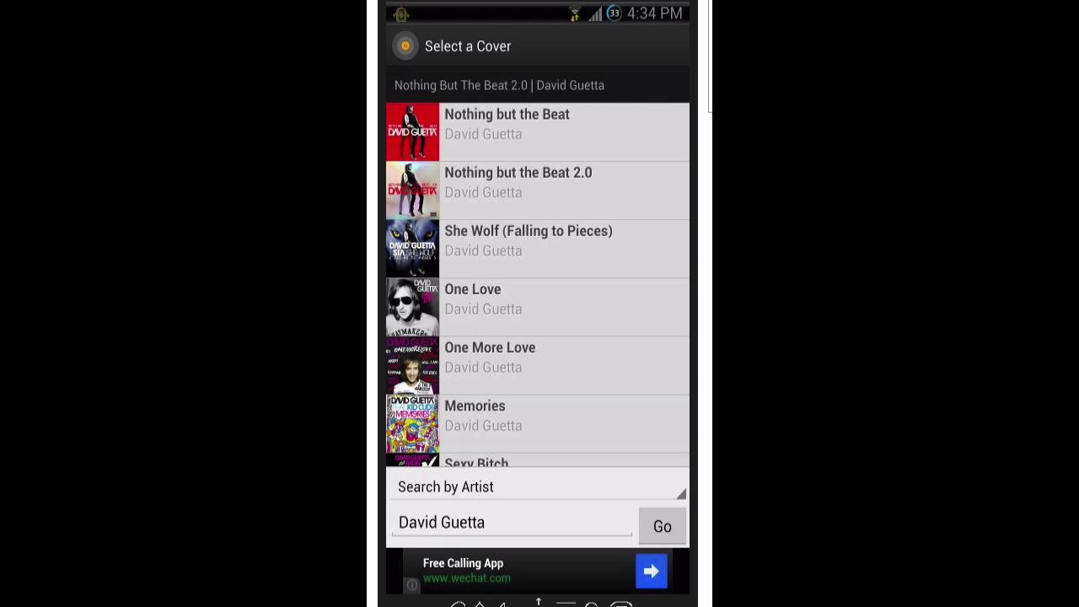
scroll(538, 285, "down", 5)
scroll(538, 285, "down", 5)
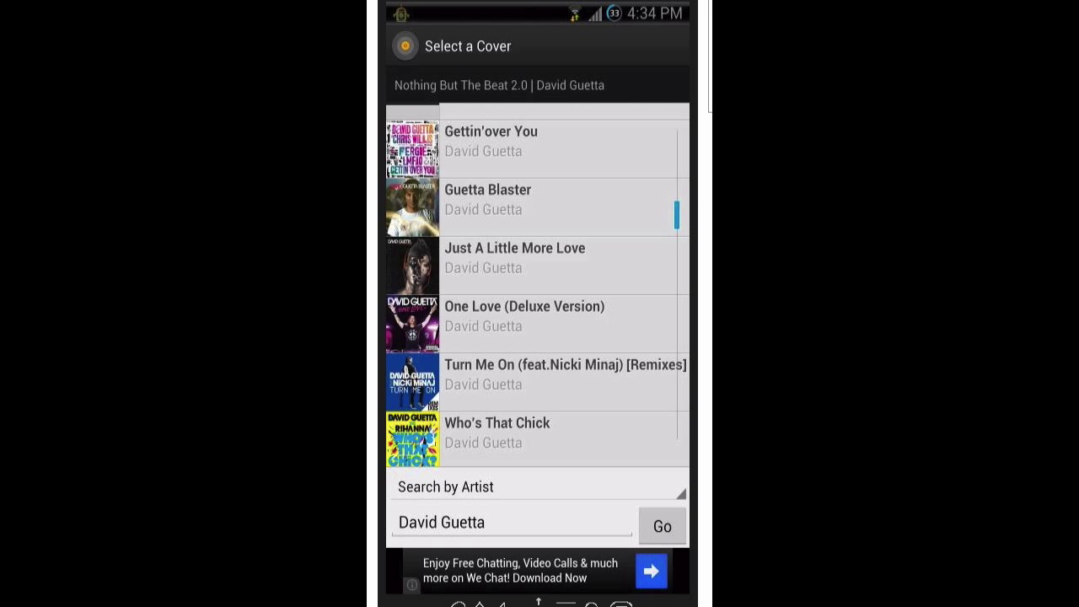
scroll(538, 285, "down", 4)
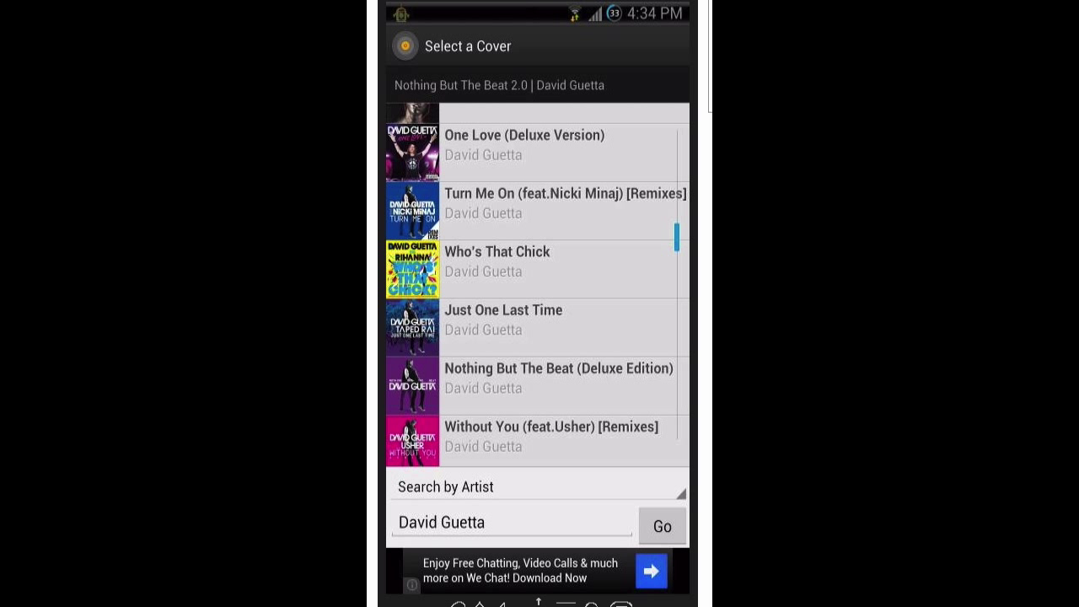
left_click(522, 289)
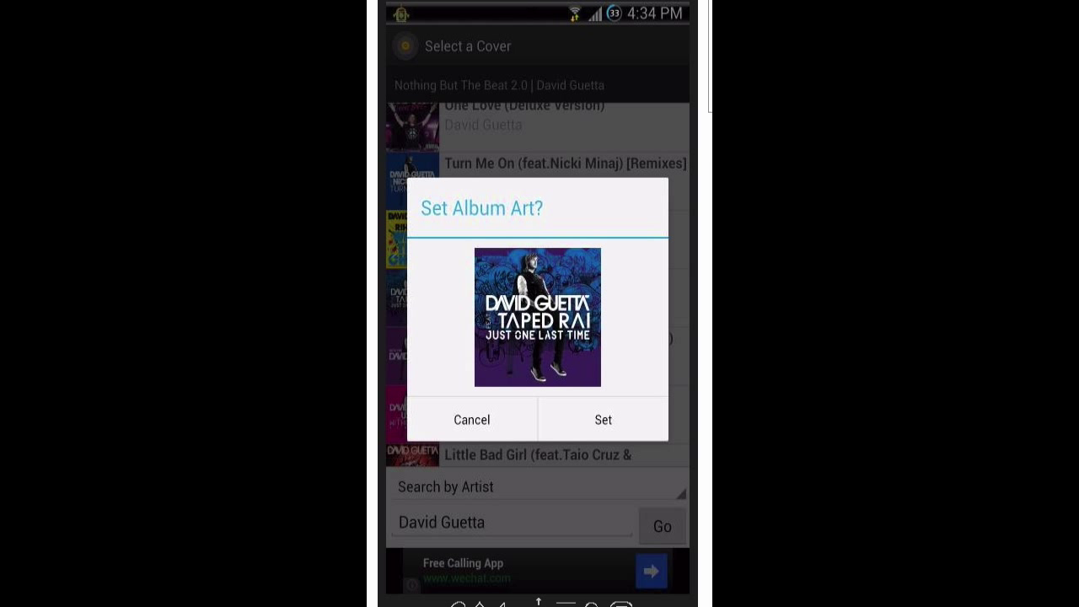
Step: Set the Just One Last Time cover as album art, then go to the home page with the music widget
left_click(603, 419)
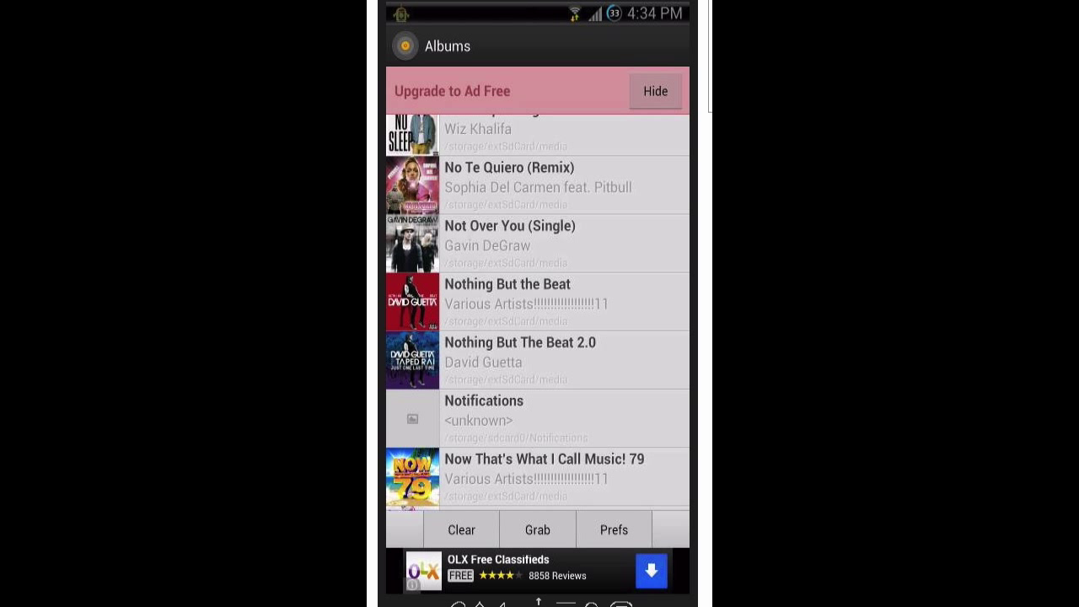
key("Home")
left_click_drag(607, 253, 439, 253)
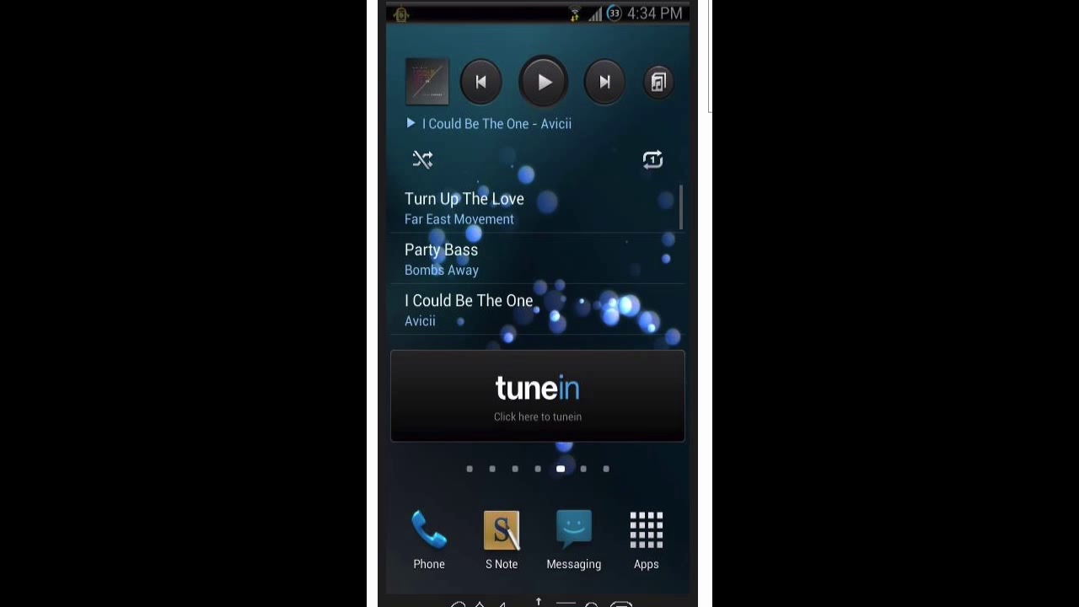
Step: In Samsung Music Player, open the Nothing But The Beat 2.0 album from the Albums list
left_click(658, 82)
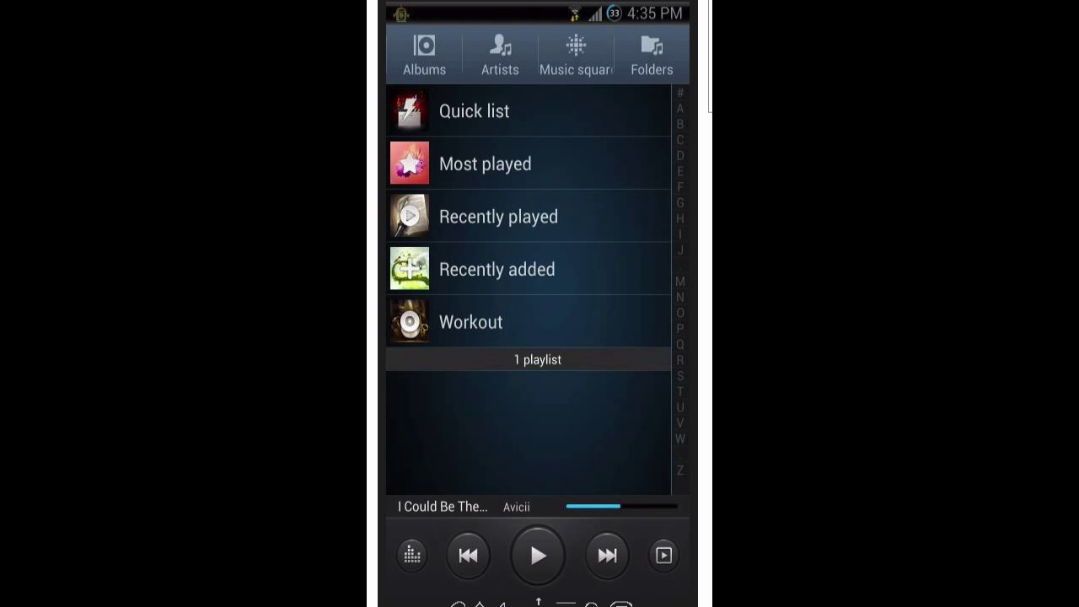
left_click(576, 58)
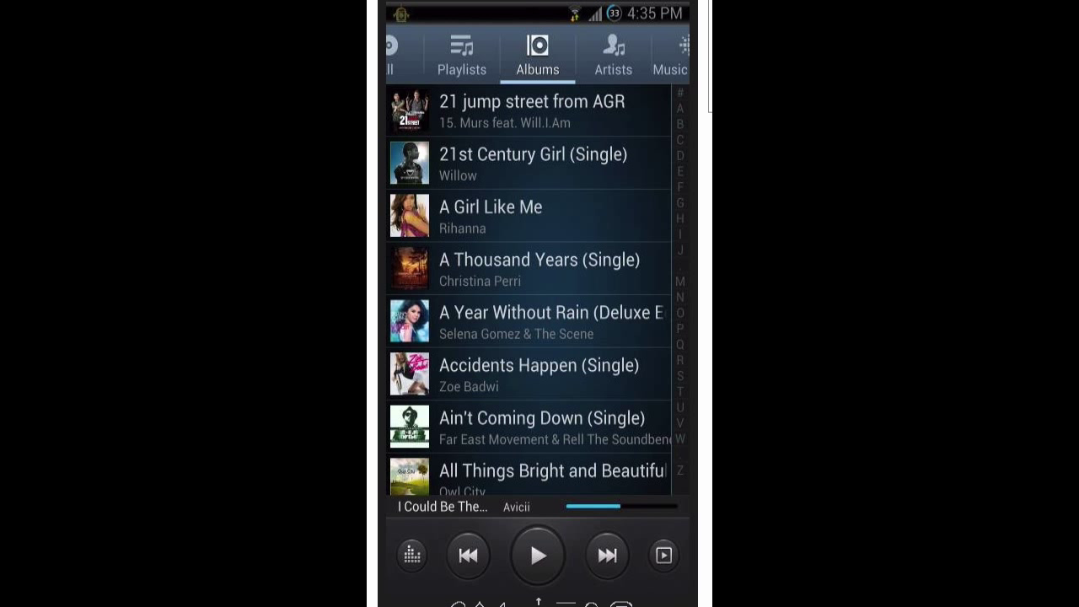
left_click(680, 297)
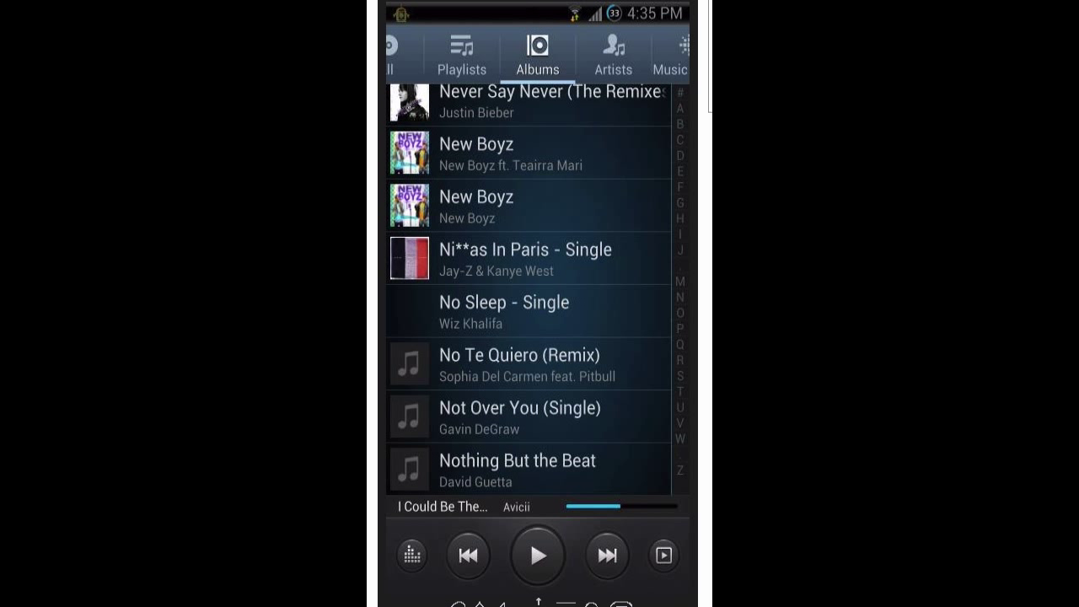
scroll(528, 289, "down", 5)
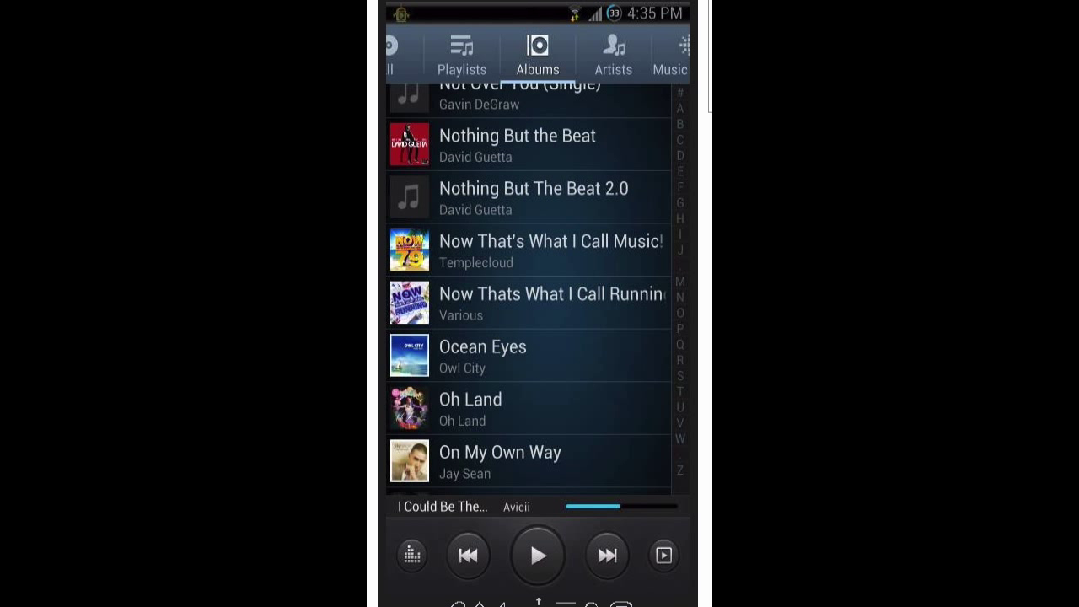
left_click(528, 198)
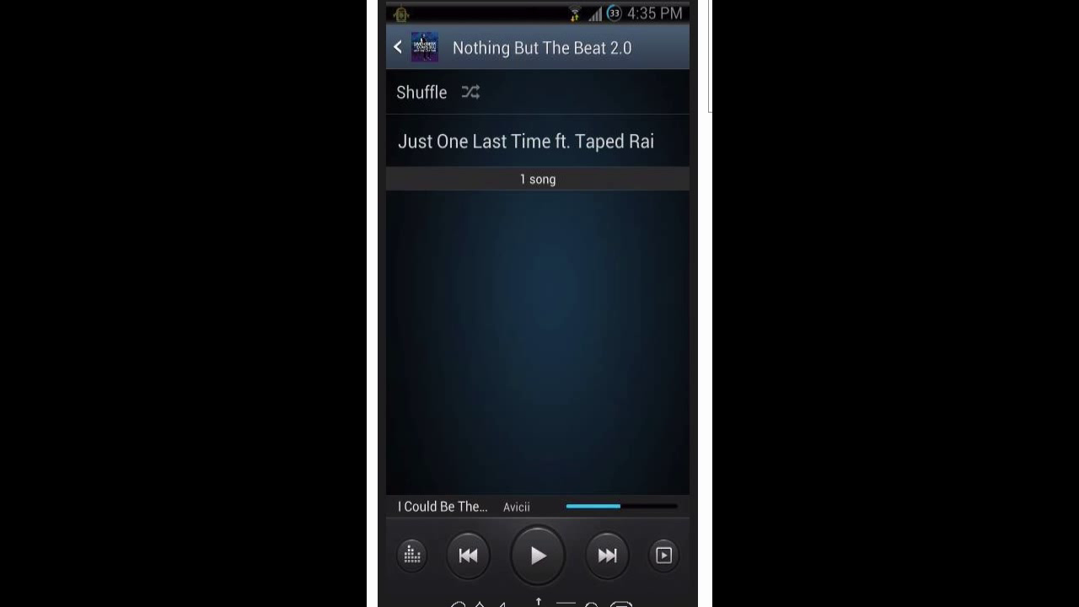
Step: Lower the volume and play Just One Last Time
key("XF86AudioRaiseVolume")
key("XF86AudioLowerVolume")
key("XF86AudioLowerVolume")
key("XF86AudioLowerVolume")
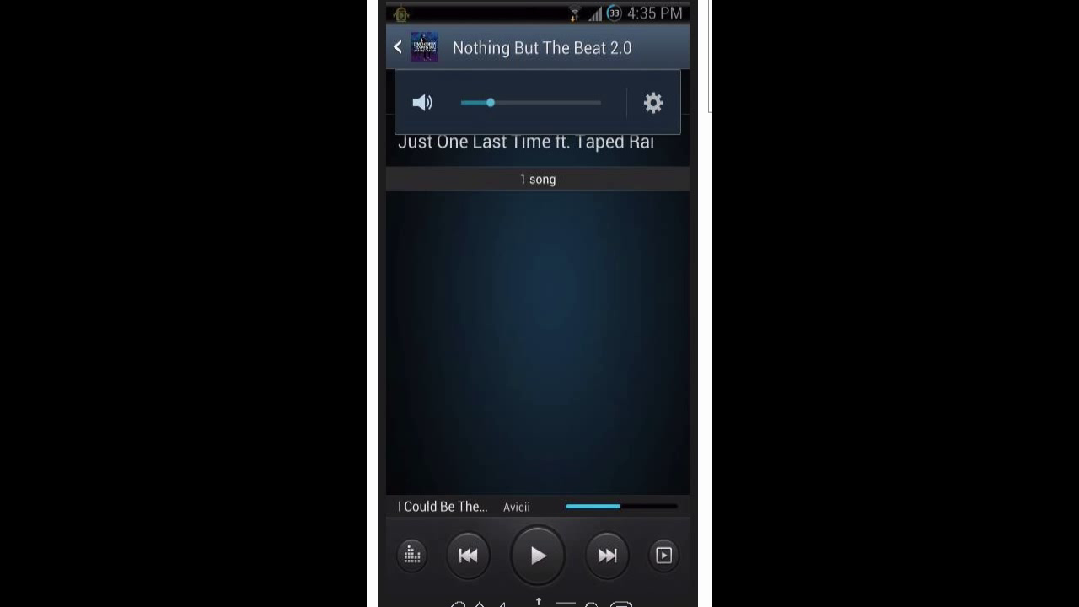
left_click(526, 141)
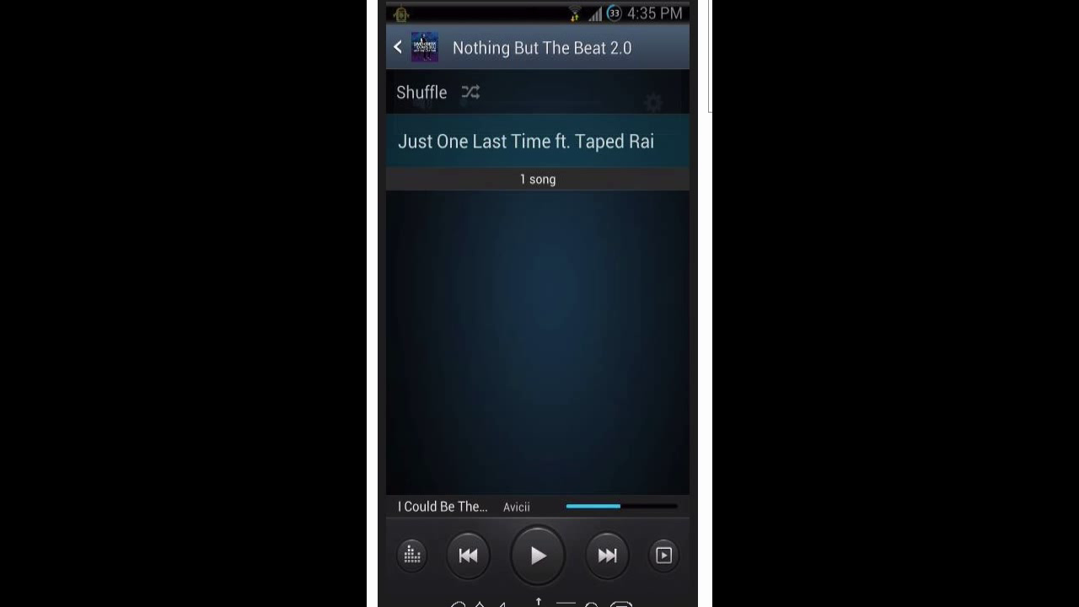